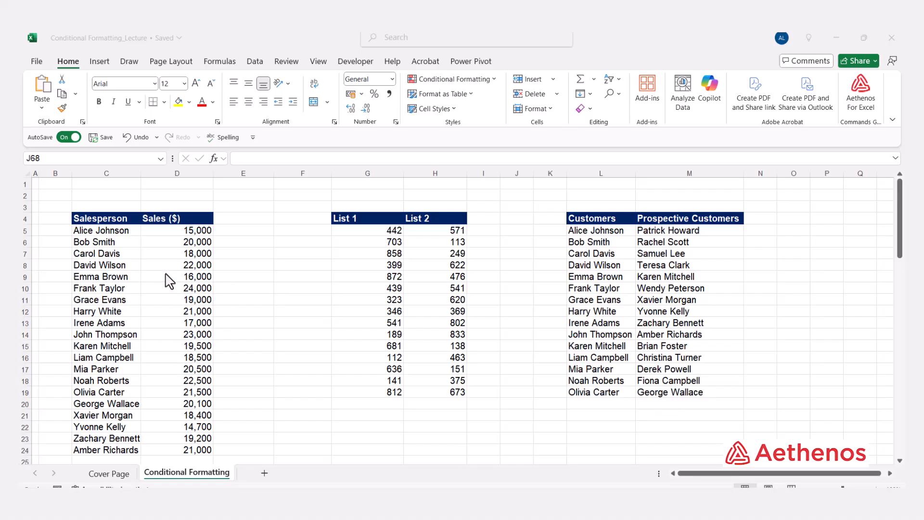
# Start a Greater Than highlighting rule for the Sales ($) values in D5:D24 with a threshold of 17000.
pyautogui.click(185, 232)
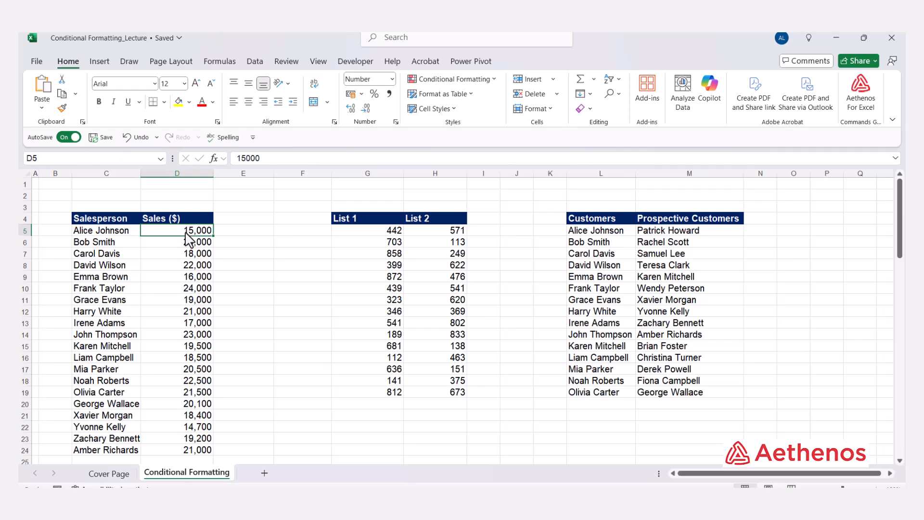
pyautogui.hotkey('ctrl', 'shift', 'Down')
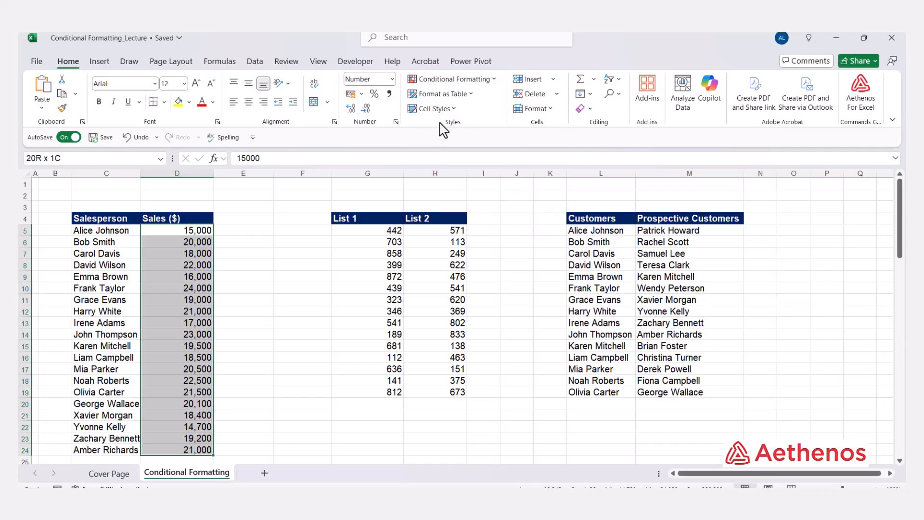
pyautogui.click(493, 82)
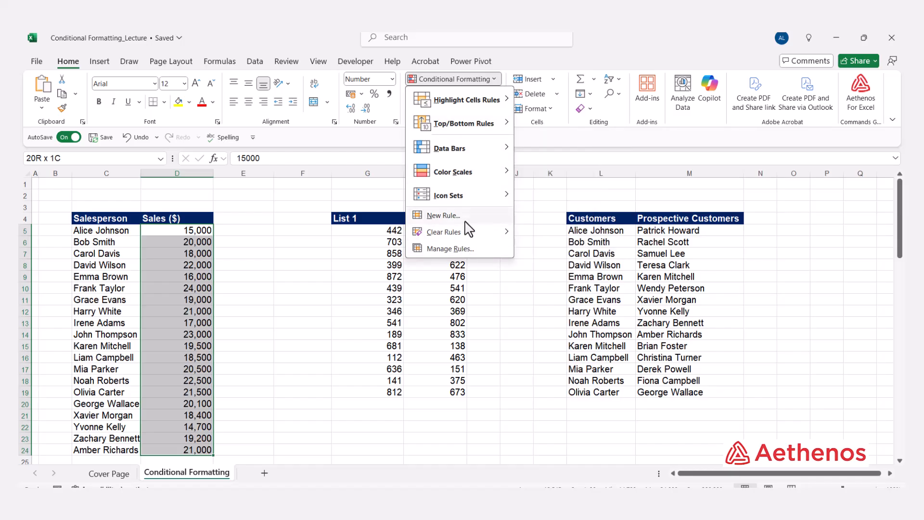
pyautogui.moveTo(471, 105)
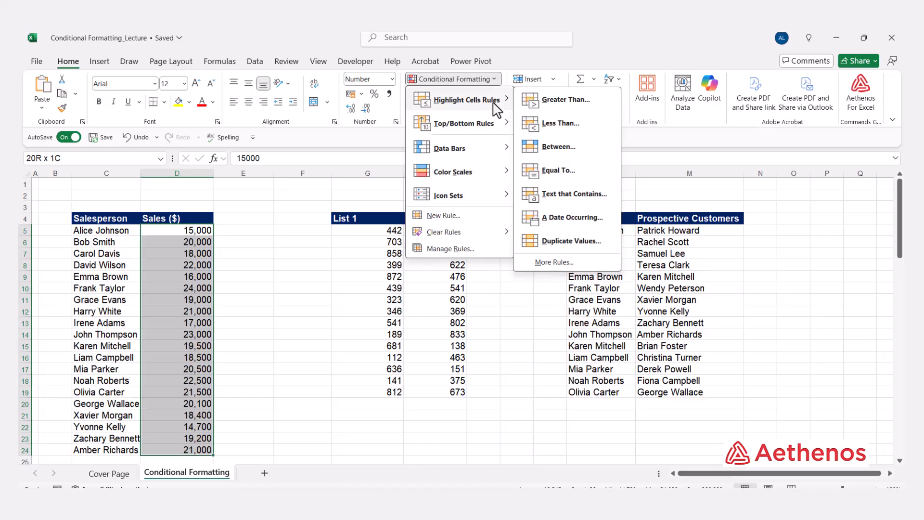
pyautogui.click(559, 101)
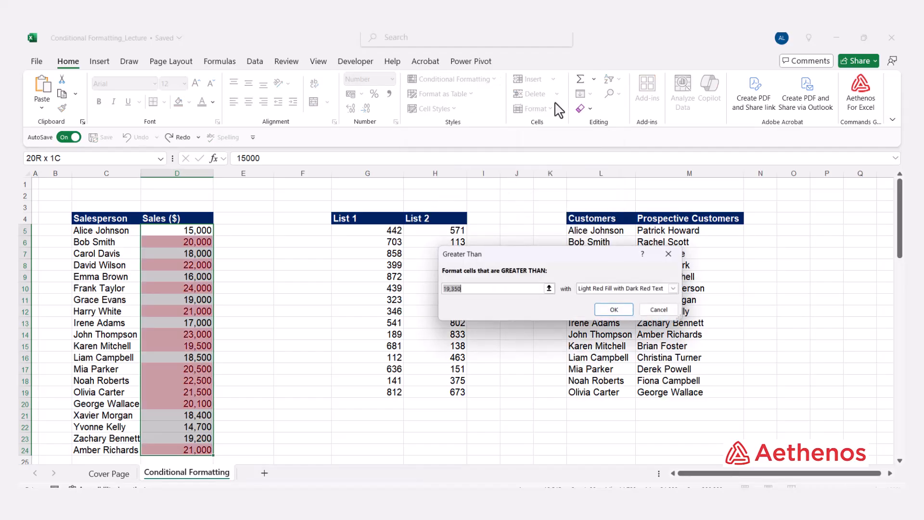
pyautogui.moveTo(507, 246); pyautogui.dragTo(410, 197)
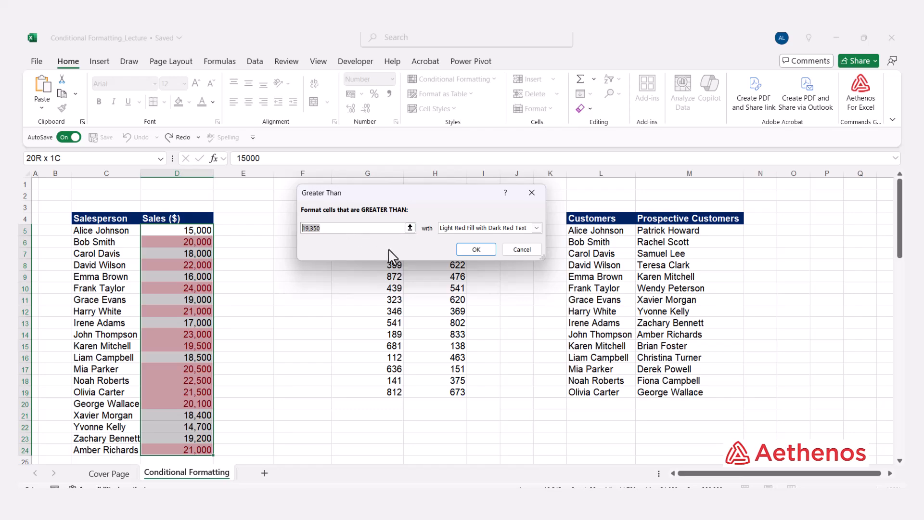
pyautogui.write('1')
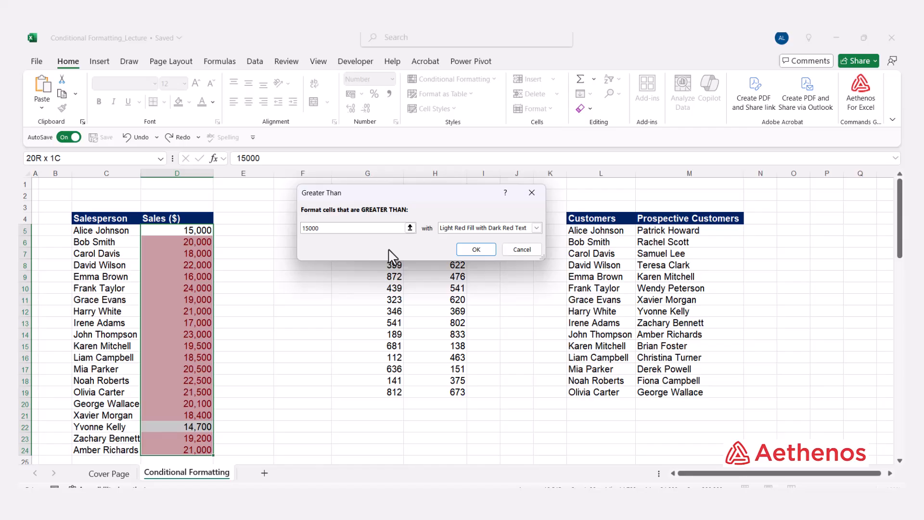
pyautogui.press('BackSpace')
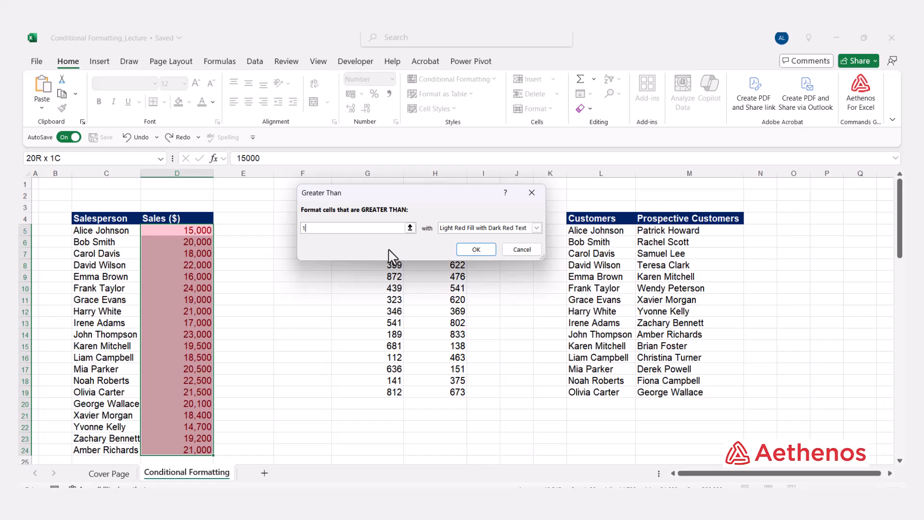
pyautogui.write('000')
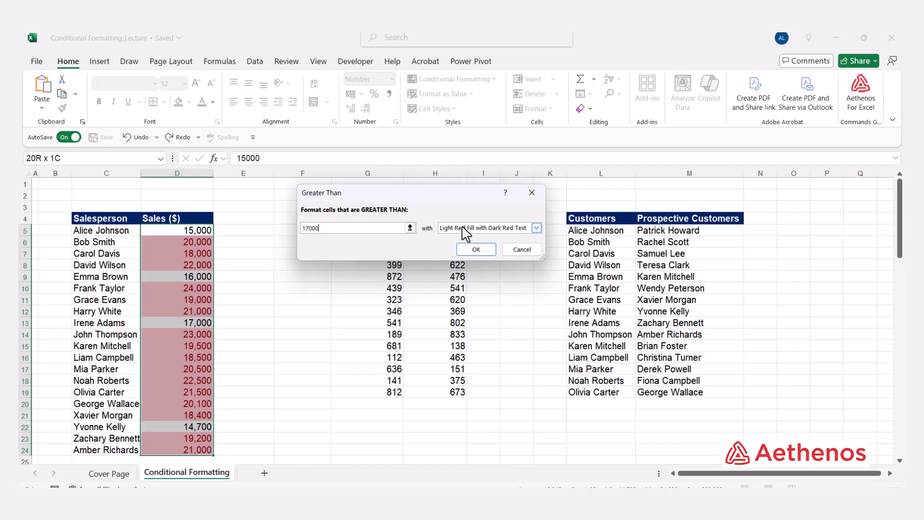
# Give the Greater Than rule a custom format with a yellow fill and apply it to the sales values.
pyautogui.click(535, 228)
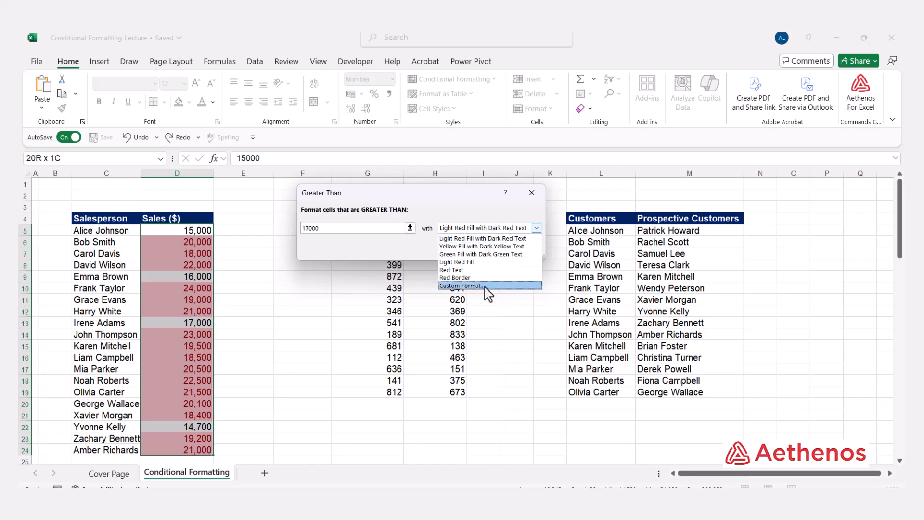
pyautogui.click(464, 286)
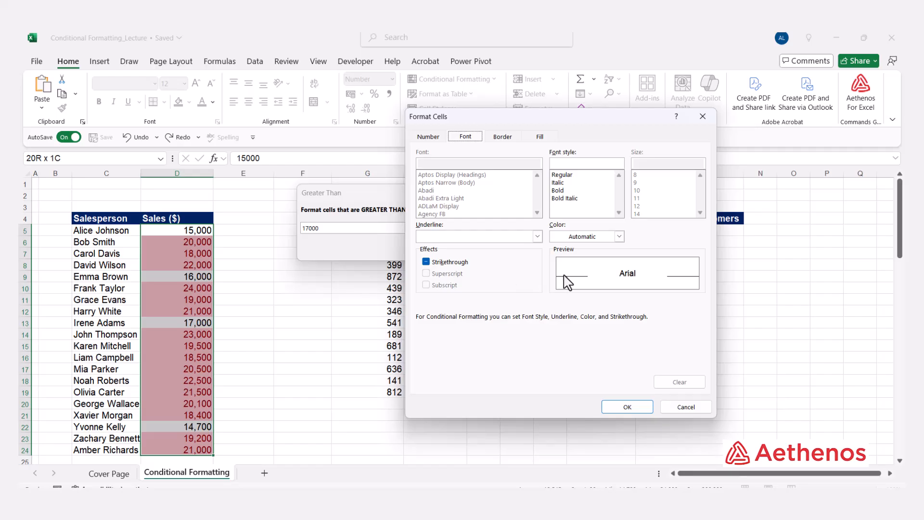
pyautogui.click(504, 138)
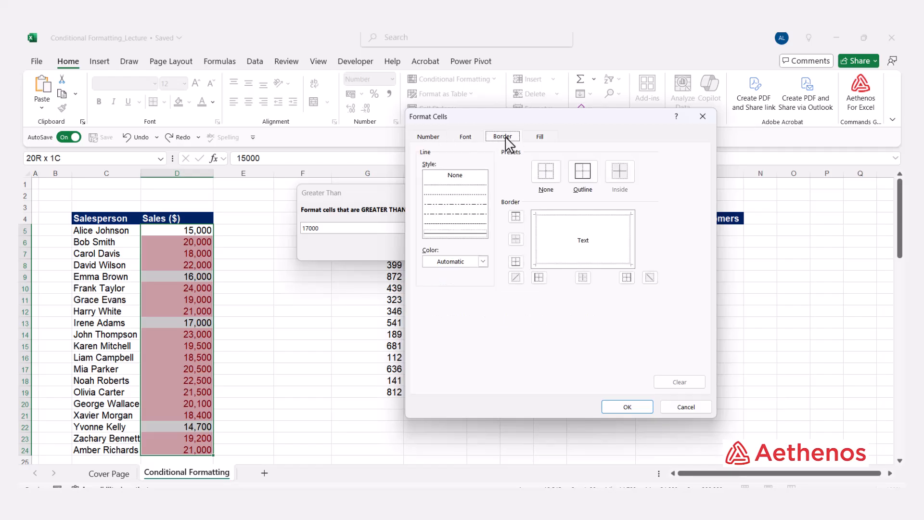
pyautogui.click(532, 138)
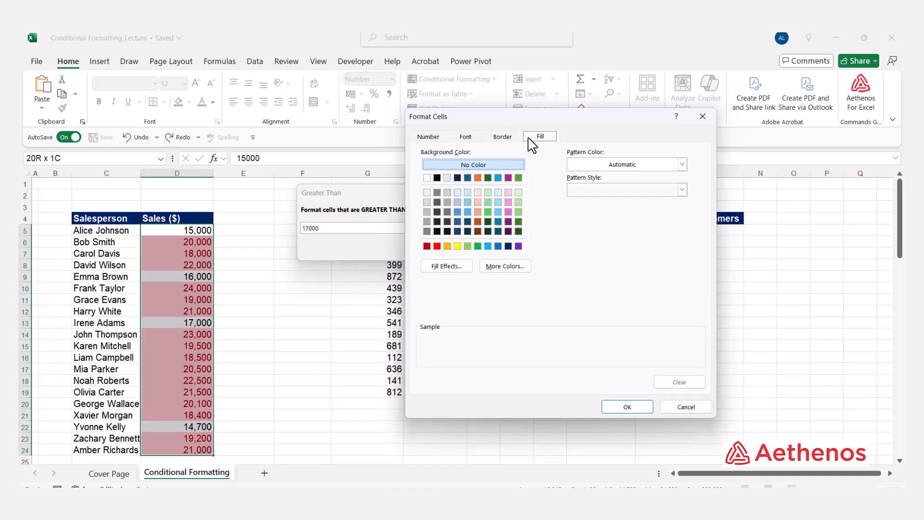
pyautogui.click(437, 246)
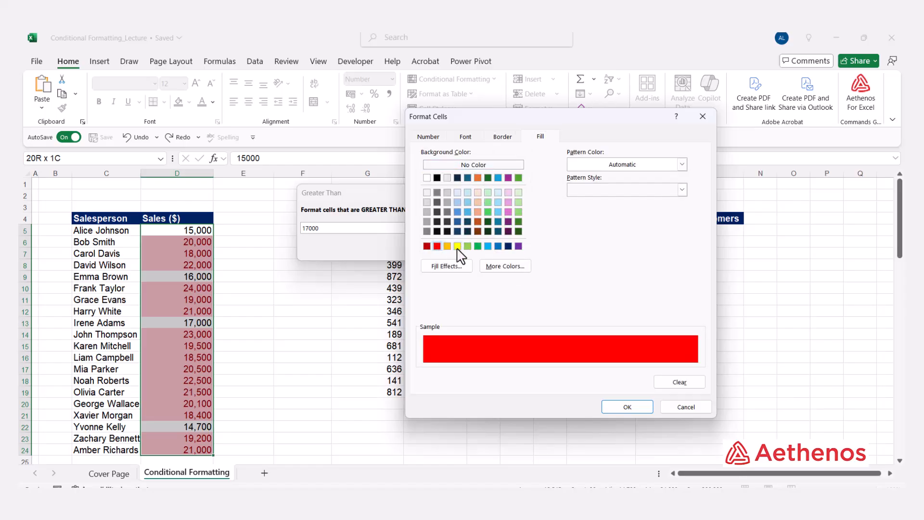
pyautogui.click(457, 247)
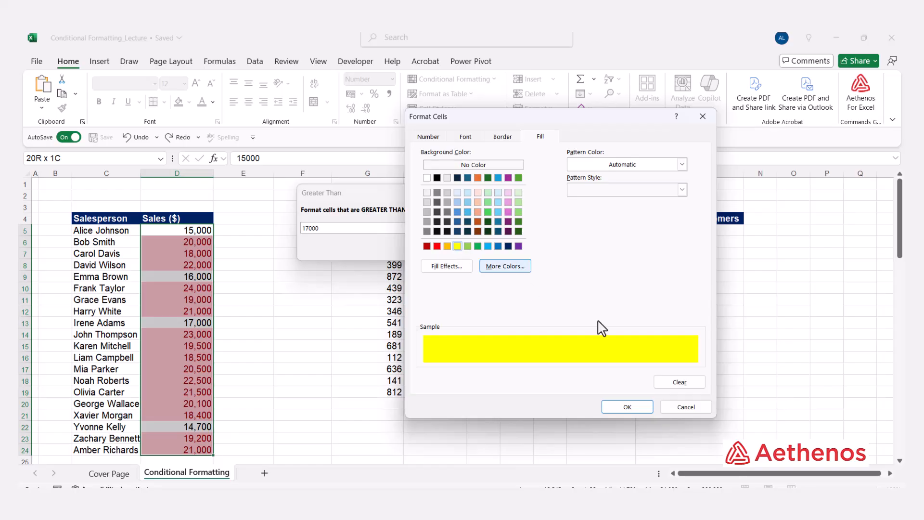
pyautogui.click(635, 408)
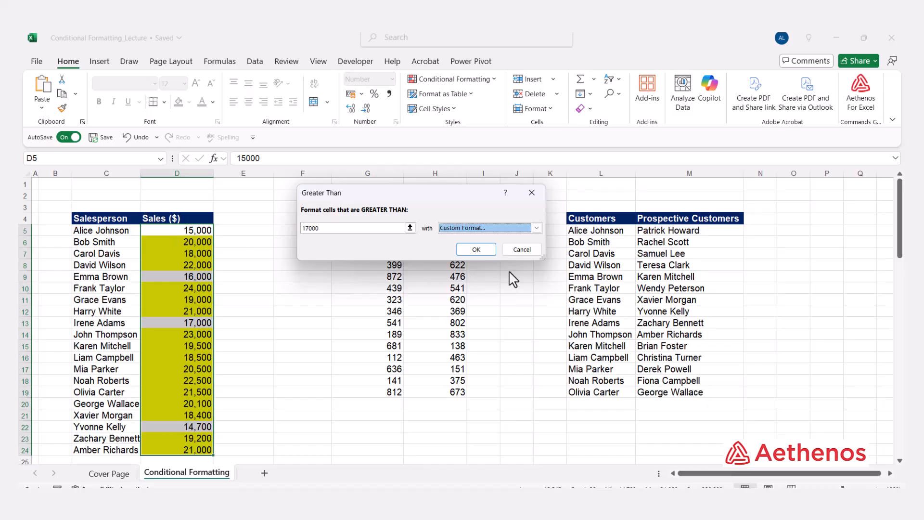
pyautogui.click(476, 250)
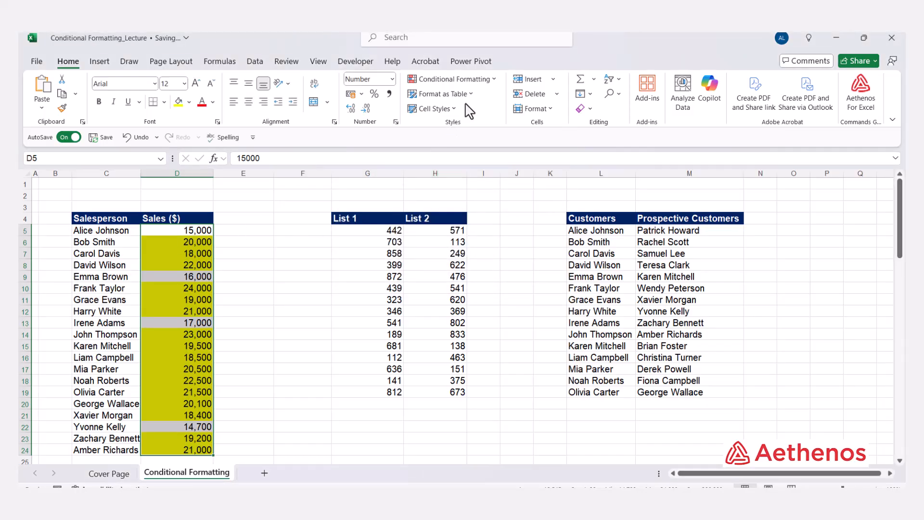
# Clear the conditional formatting rules from the selected sales cells.
pyautogui.click(492, 80)
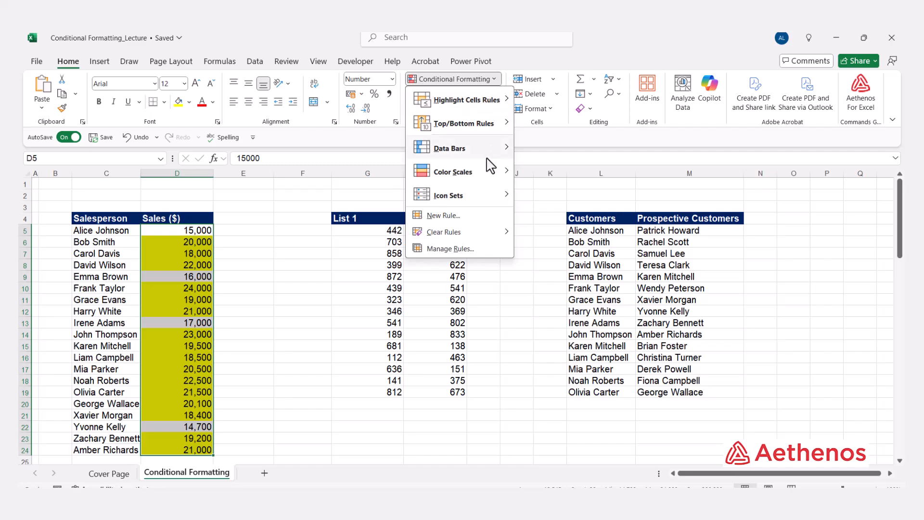
pyautogui.moveTo(450, 235)
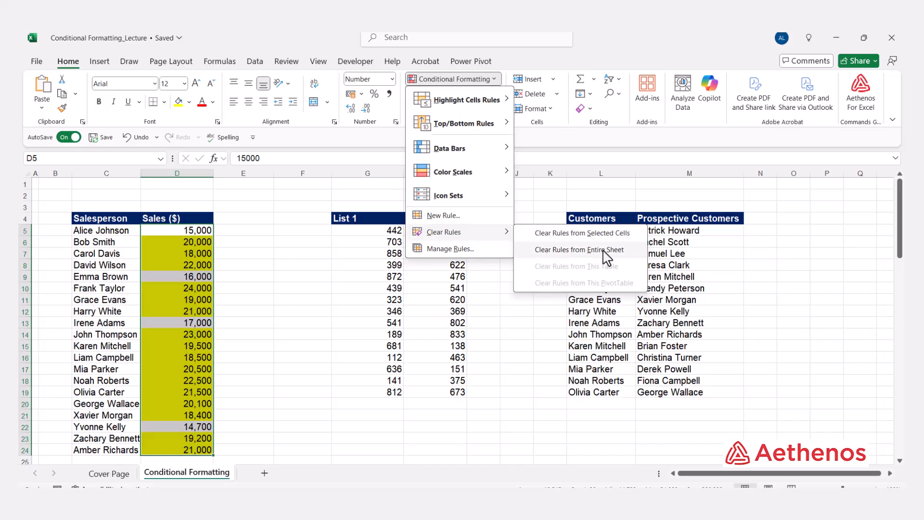
pyautogui.click(575, 235)
# Preview a Less Than highlighting rule on the sales values in D5:D24 and close it without applying.
pyautogui.scroll(-2, 235, 282)
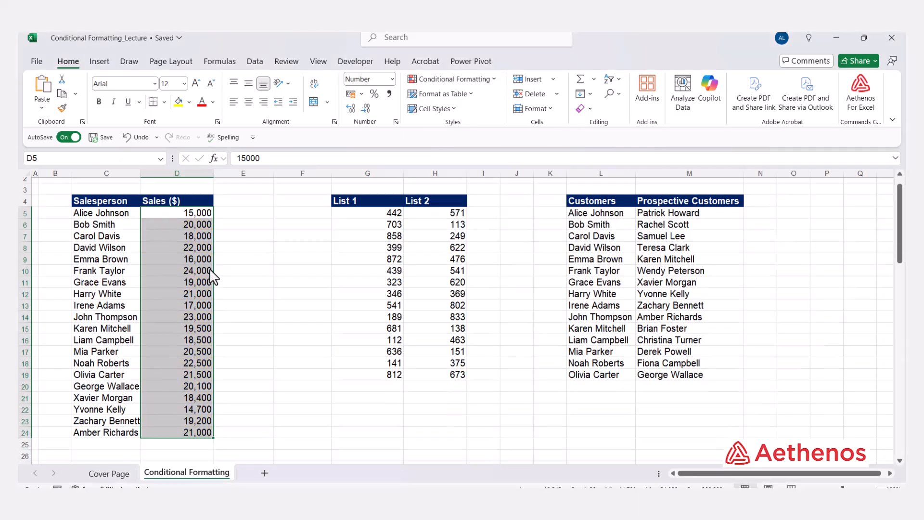
pyautogui.scroll(2, 235, 281)
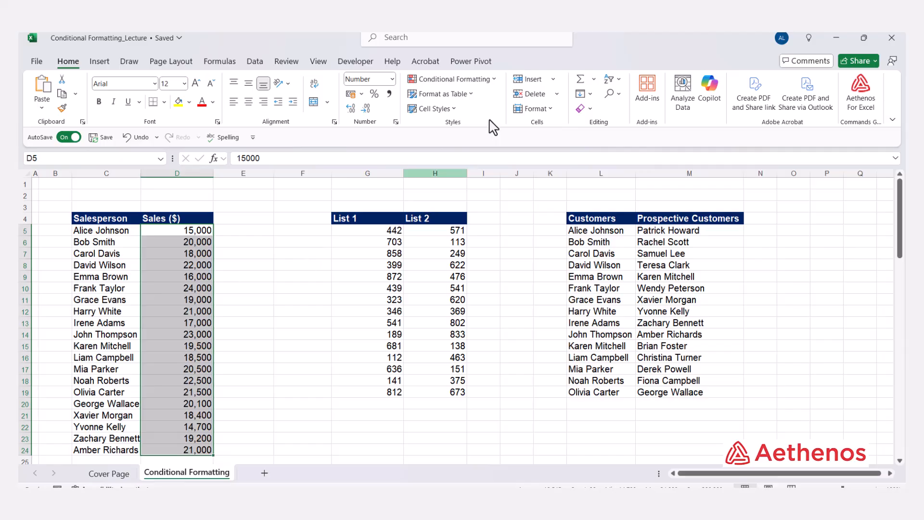
pyautogui.click(493, 80)
pyautogui.moveTo(490, 102)
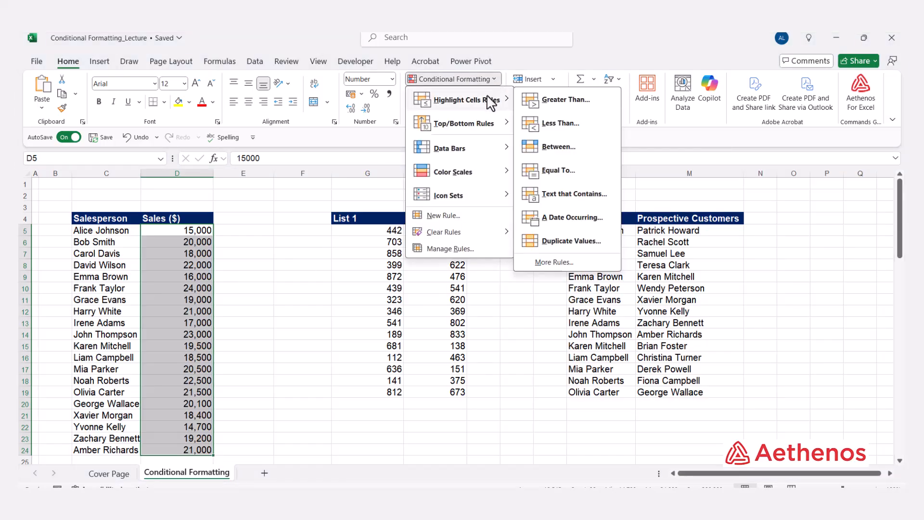
pyautogui.click(561, 123)
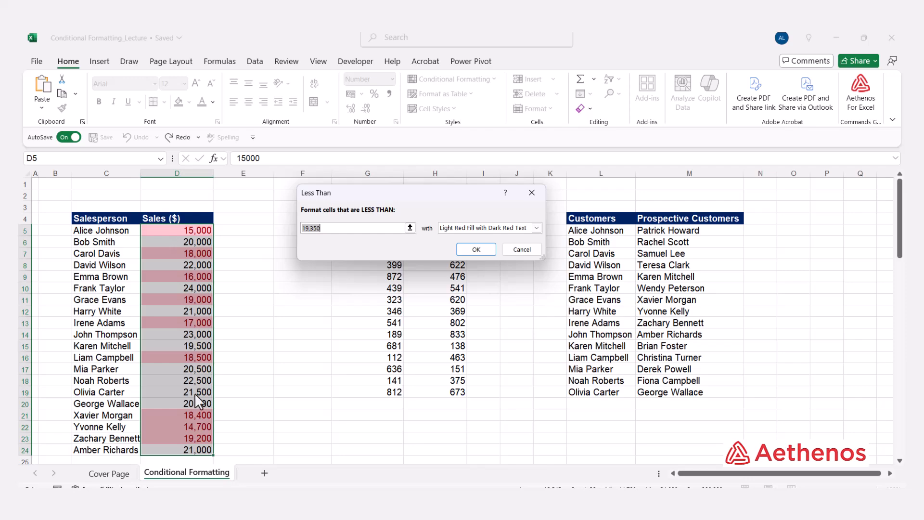
pyautogui.click(524, 250)
# Preview a Between highlighting rule on the selected sales values and close it without applying.
pyautogui.click(492, 79)
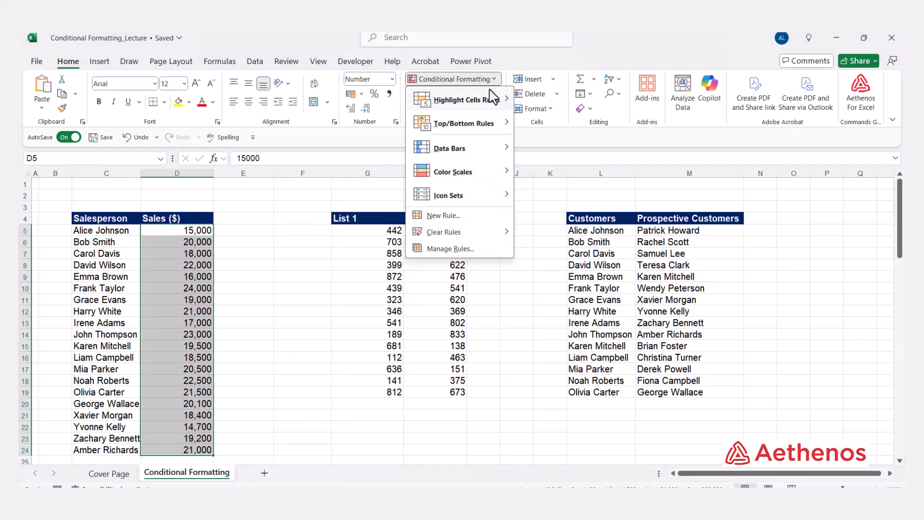
pyautogui.moveTo(487, 99)
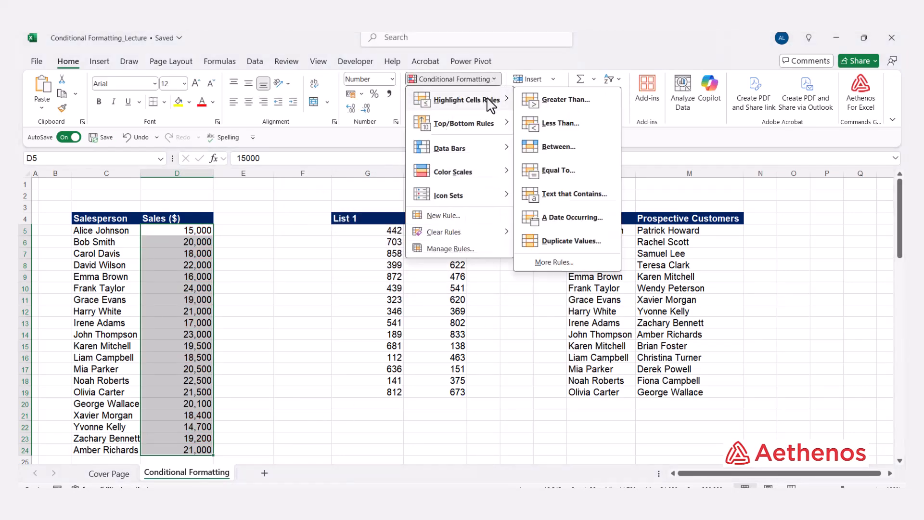
pyautogui.click(572, 150)
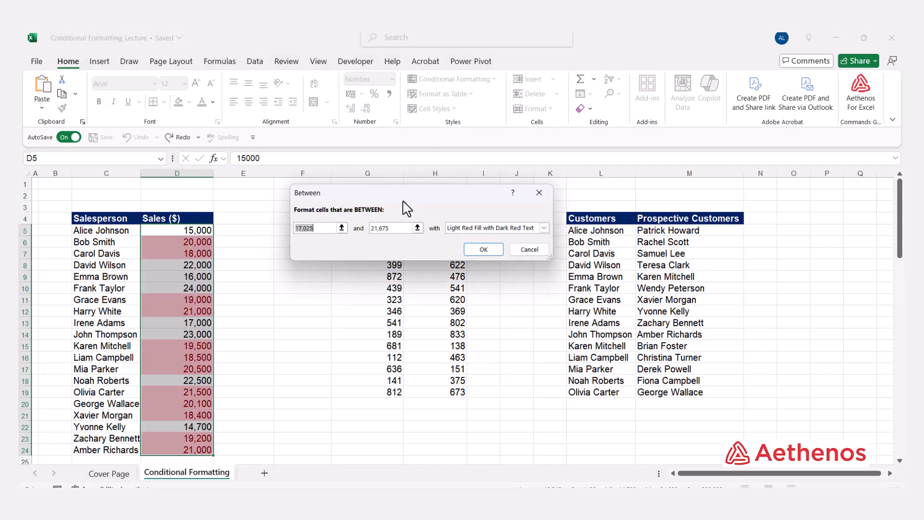
pyautogui.moveTo(402, 200); pyautogui.dragTo(449, 198)
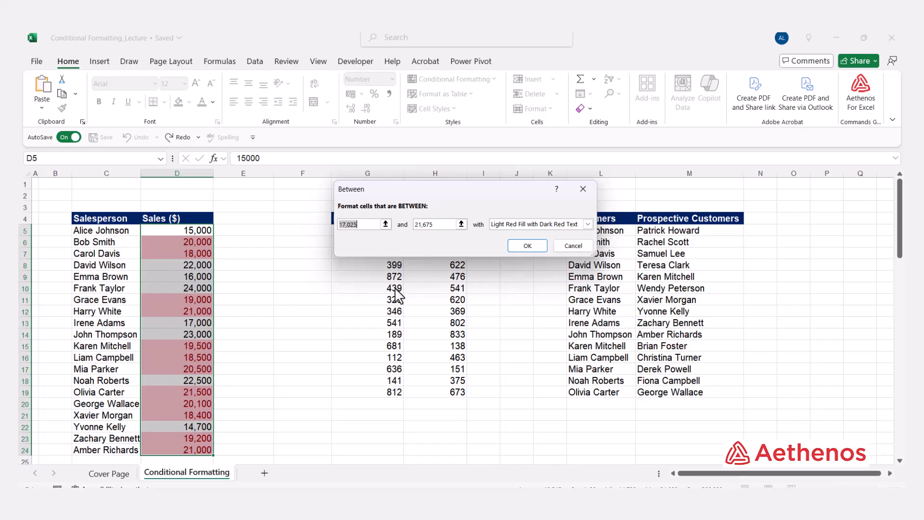
pyautogui.click(577, 247)
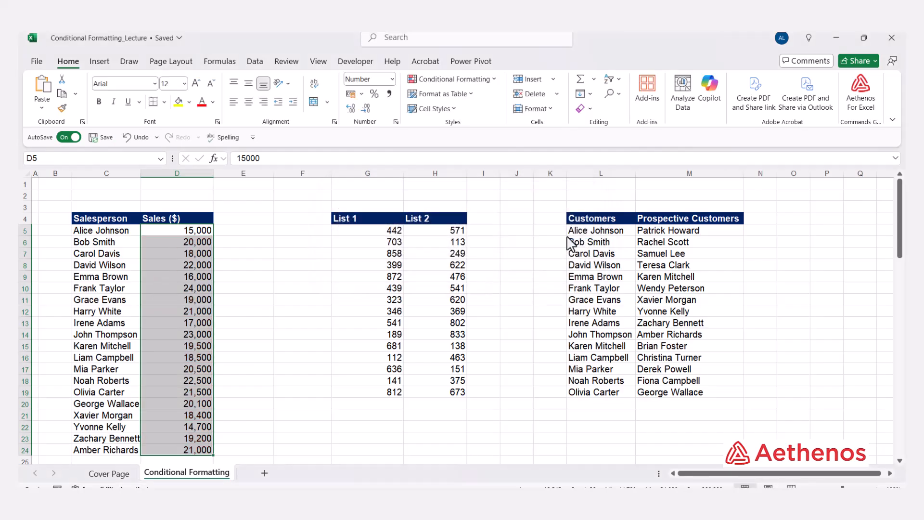
# Try an Equal To rule that highlights sales of 17000 with Light Red Fill with Dark Red Text, and discard it.
pyautogui.click(495, 79)
pyautogui.moveTo(486, 108)
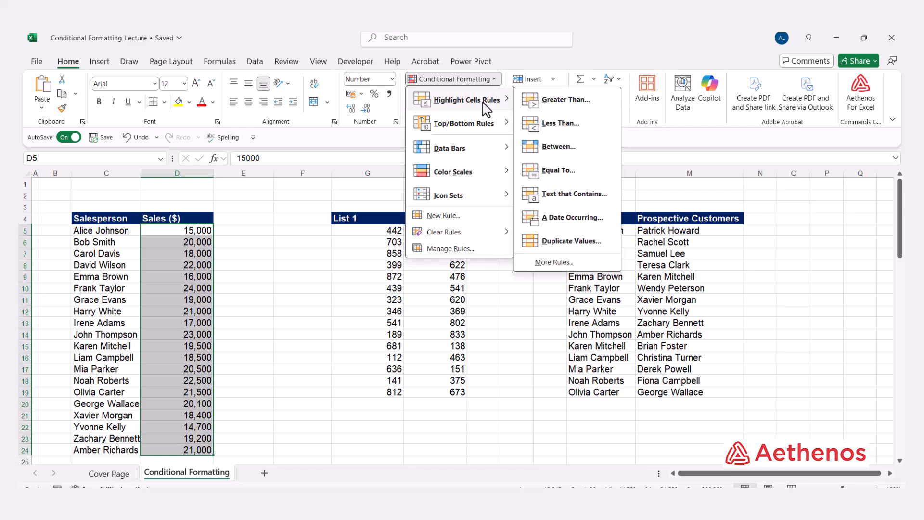
pyautogui.click(551, 179)
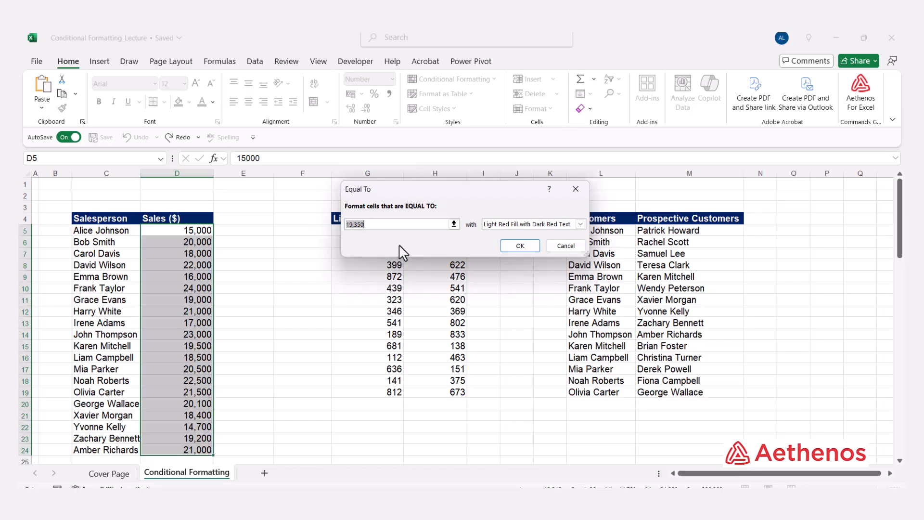
pyautogui.write('14')
pyautogui.write('000')
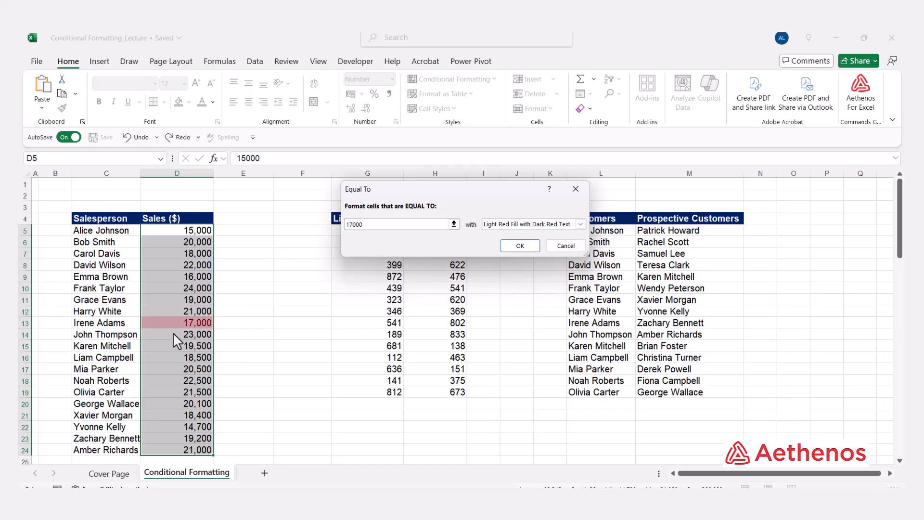
pyautogui.click(564, 246)
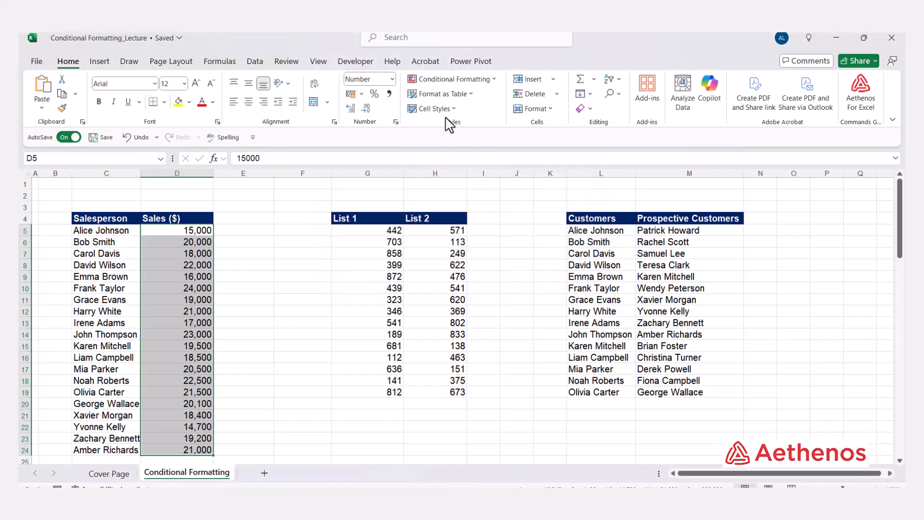
pyautogui.click(490, 83)
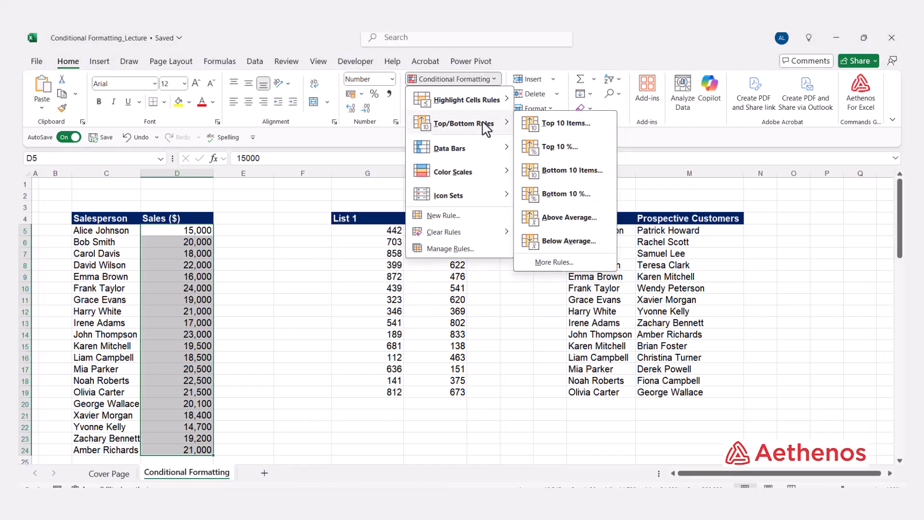
pyautogui.moveTo(492, 107)
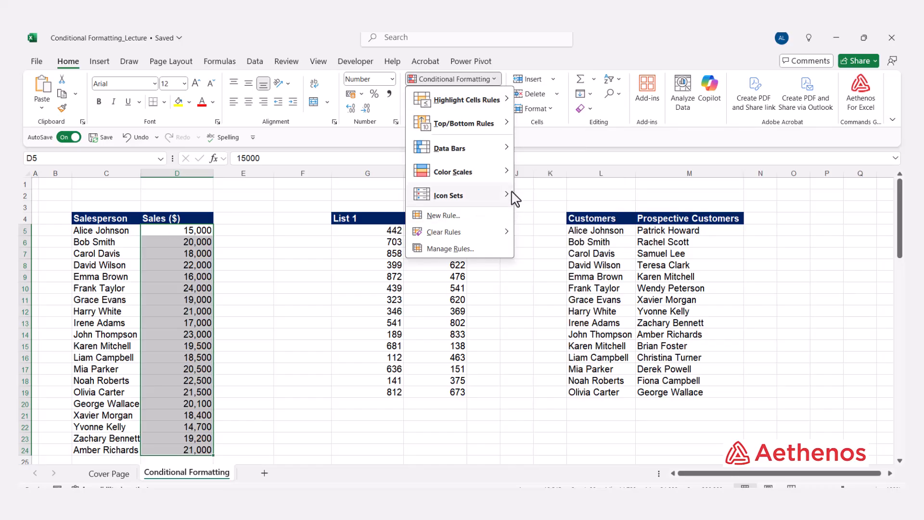
pyautogui.click(293, 211)
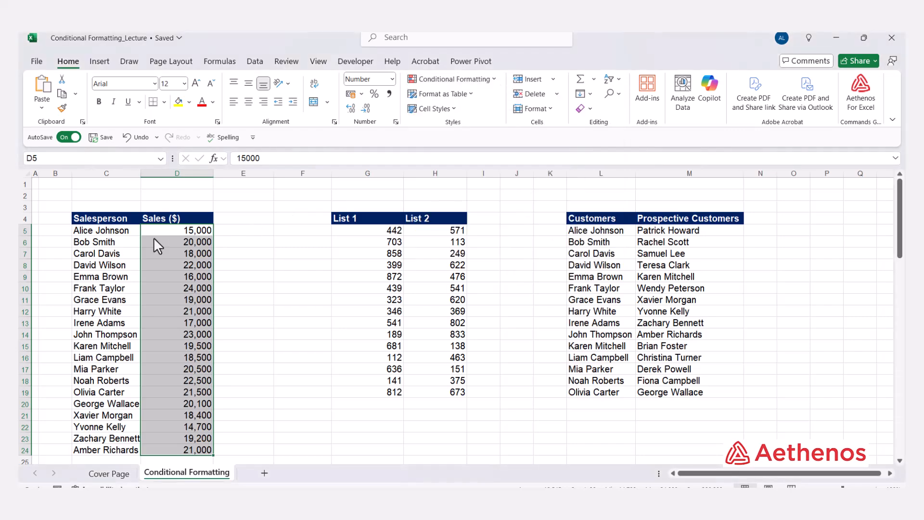
# Try a Text That Contains rule on the salesperson cells C5:C24, entering a salesperson's first name with Light Red Fill with Dark Red Text.
pyautogui.click(103, 244)
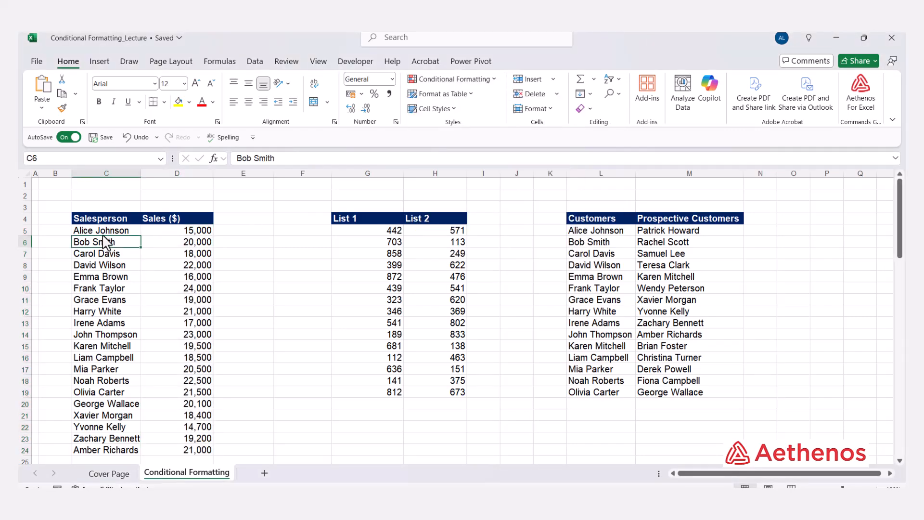
pyautogui.click(107, 234)
pyautogui.hotkey('ctrl', 'shift', 'Down')
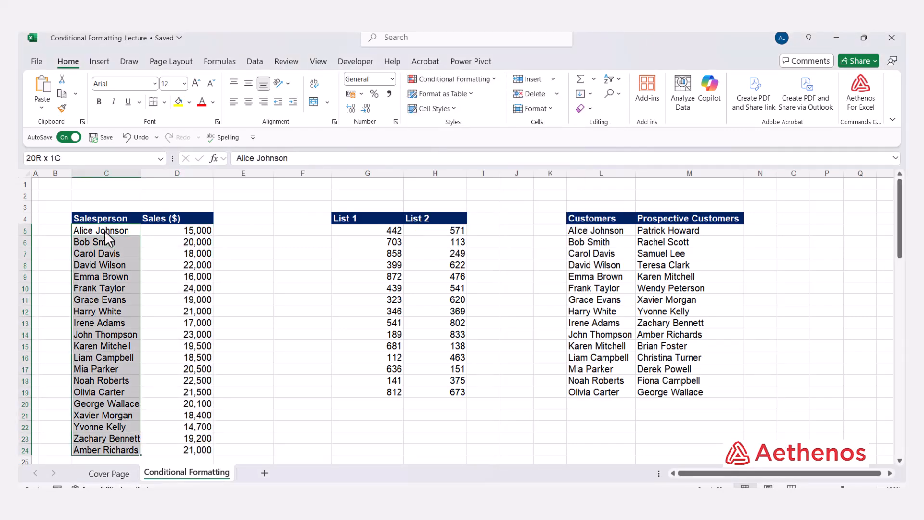
pyautogui.click(493, 80)
pyautogui.moveTo(487, 112)
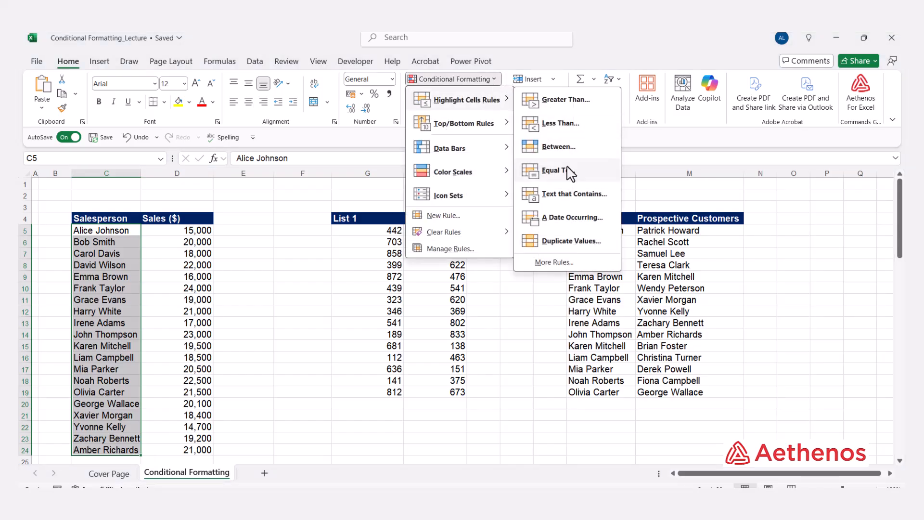
pyautogui.click(562, 207)
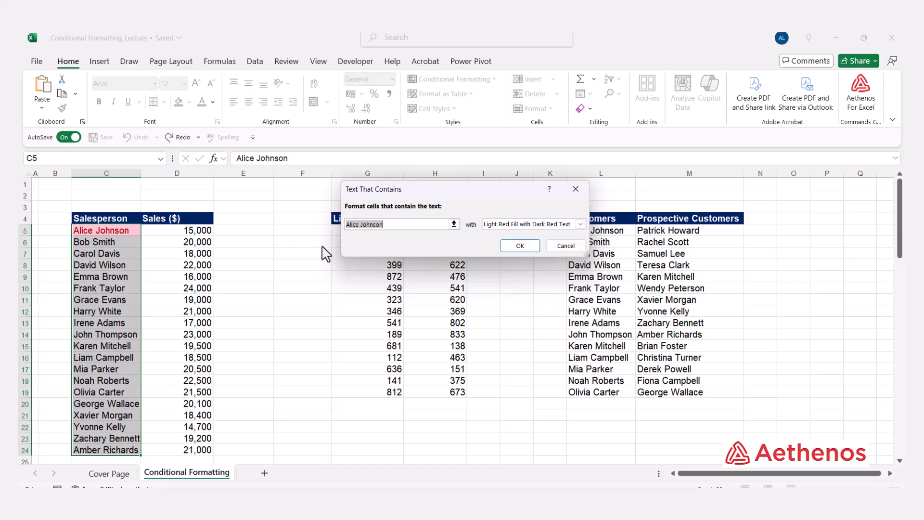
pyautogui.write('Da')
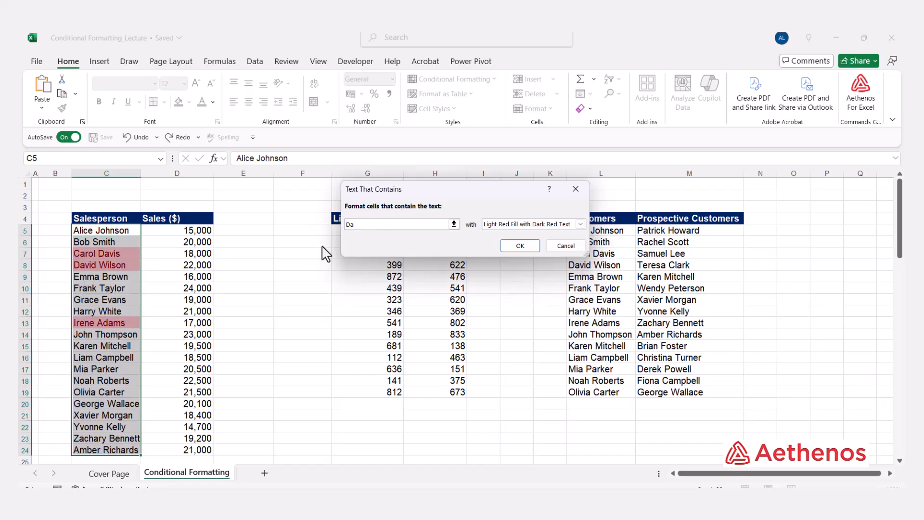
pyautogui.write('vid')
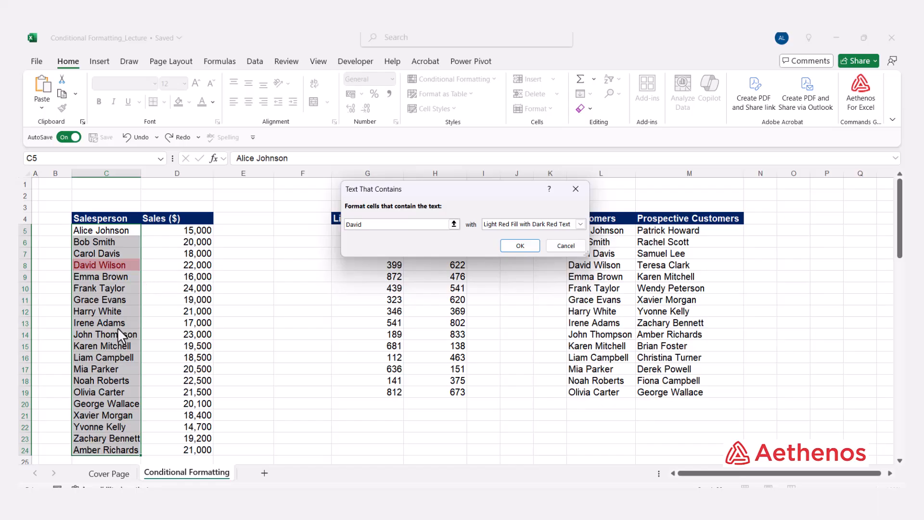
# Replace the Text That Contains criterion with a salesperson's last name and discard the rule.
pyautogui.moveTo(379, 224); pyautogui.dragTo(286, 222)
pyautogui.write('Ada')
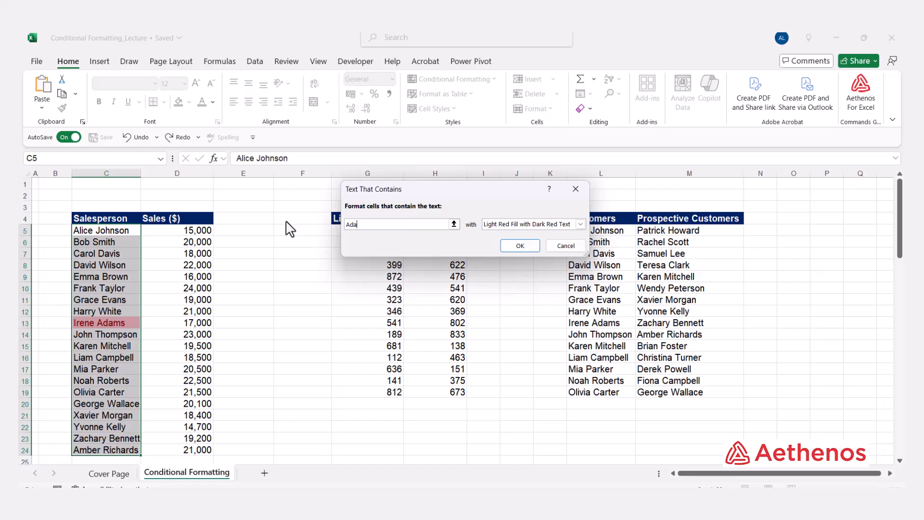
pyautogui.write('ms')
pyautogui.click(565, 244)
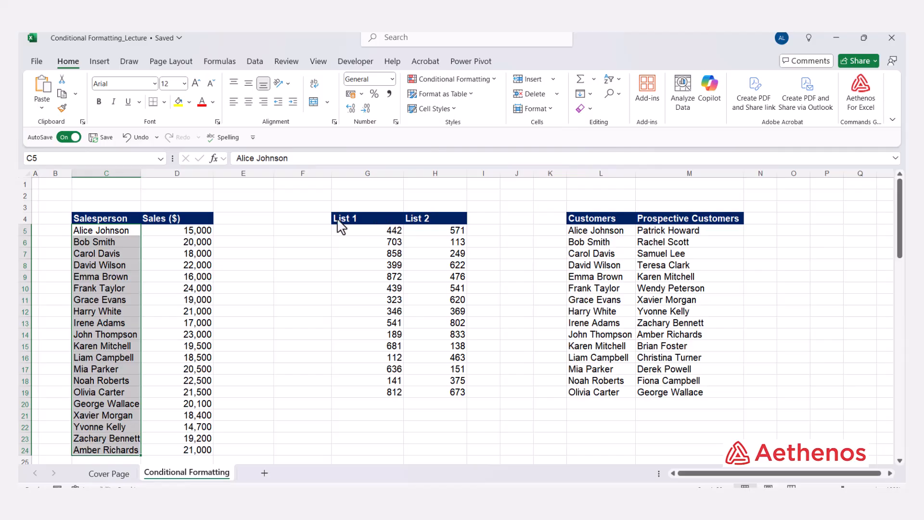
# Preview a Top 10 Items rule on the sales values in D5:D24 and close it without applying.
pyautogui.click(208, 242)
pyautogui.click(203, 232)
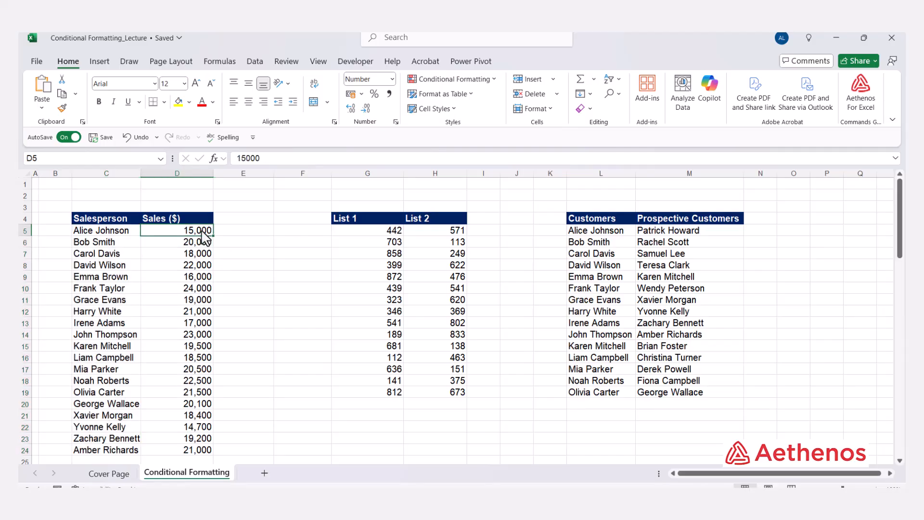
pyautogui.hotkey('shift', 'Up')
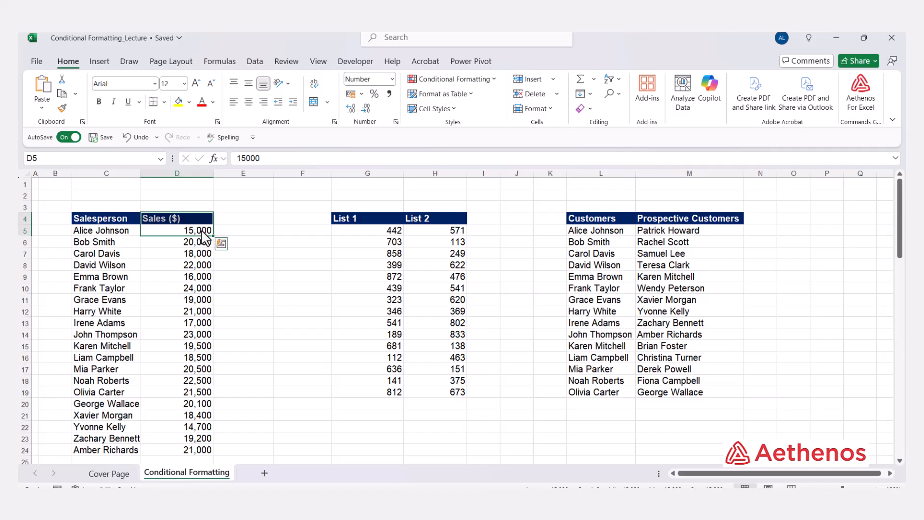
pyautogui.hotkey('shift', 'Down')
pyautogui.hotkey('shift', 'Up')
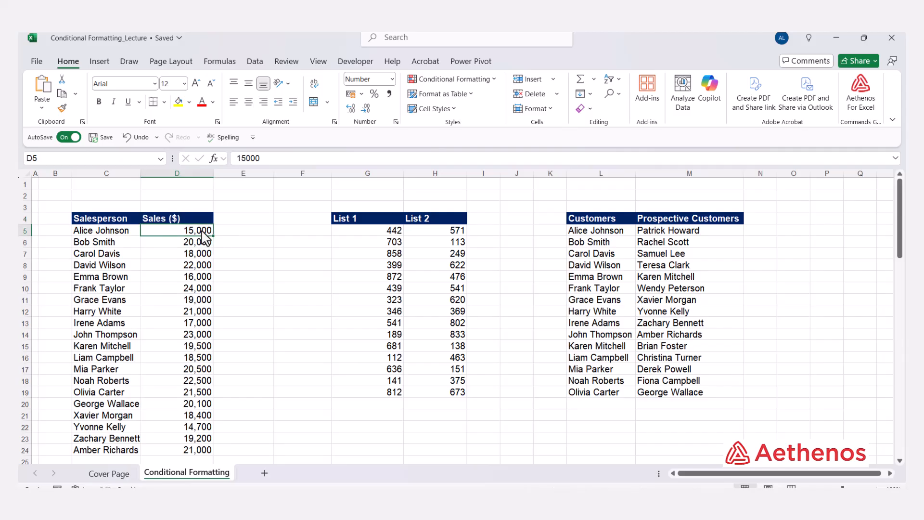
pyautogui.hotkey('ctrl', 'shift', 'Down')
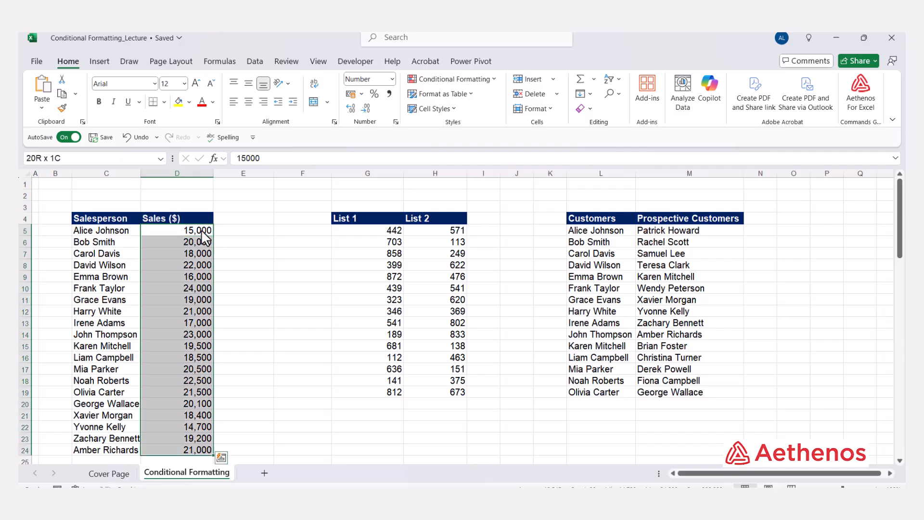
pyautogui.click(499, 81)
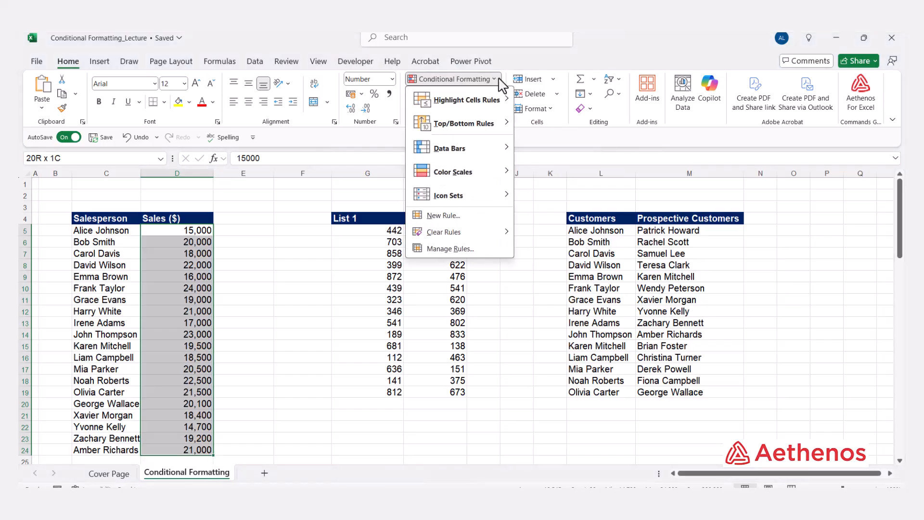
pyautogui.moveTo(478, 129)
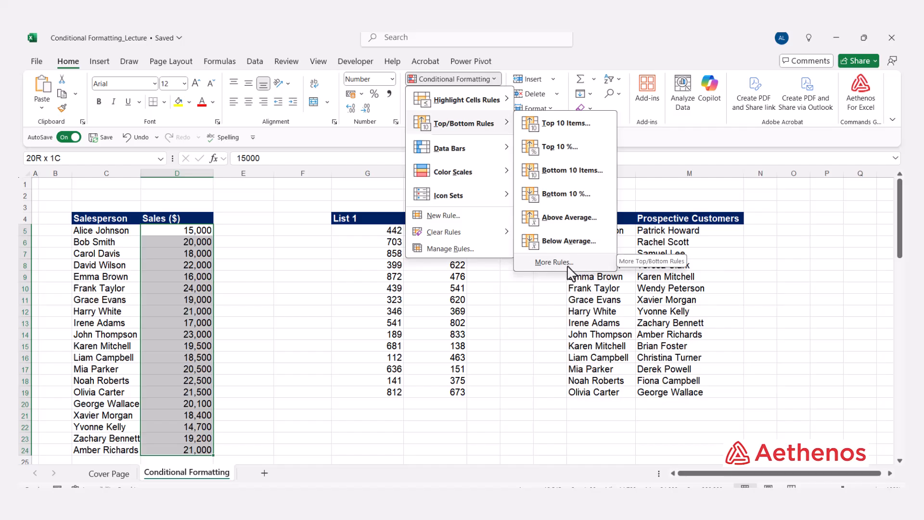
pyautogui.click(562, 134)
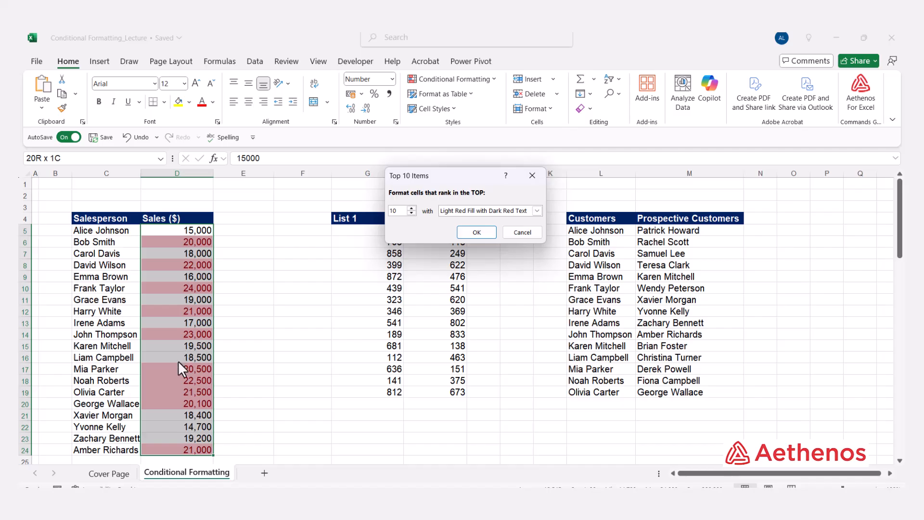
pyautogui.click(521, 233)
# Preview a Top 10% rule on the selected sales values and close it without applying.
pyautogui.click(491, 80)
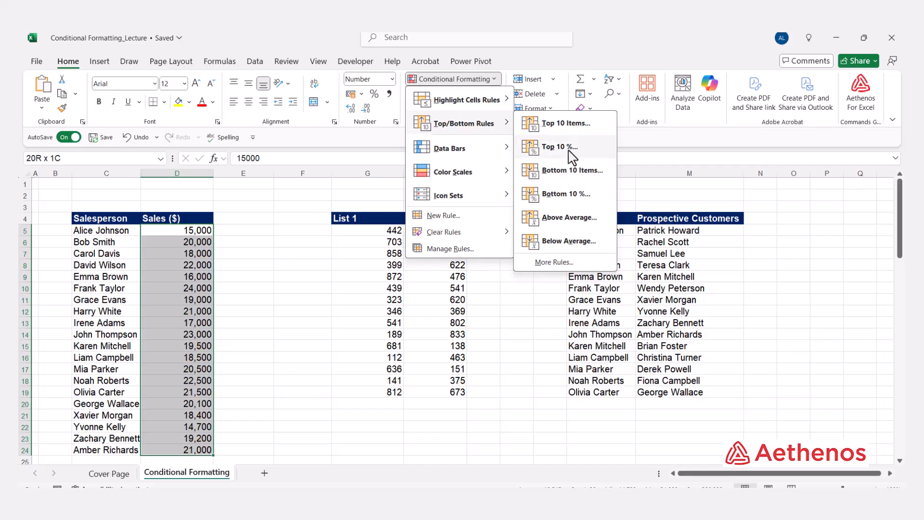
pyautogui.click(572, 154)
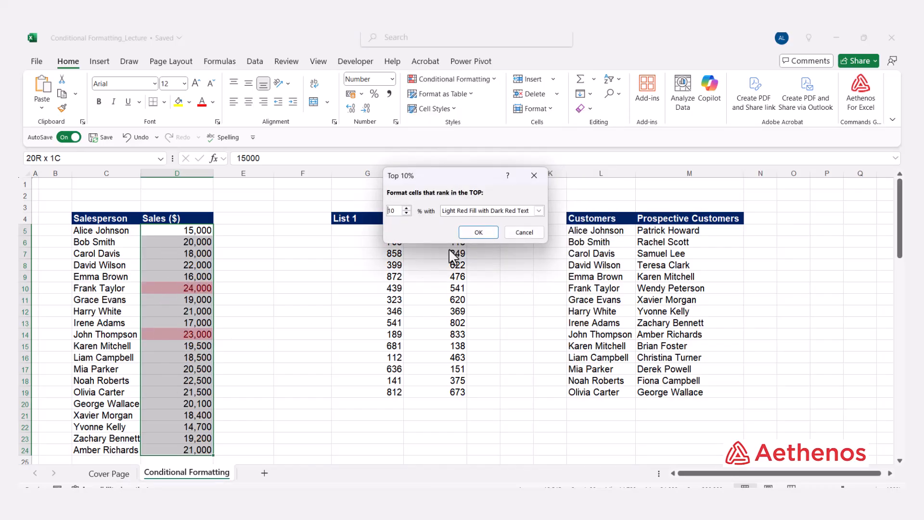
pyautogui.click(524, 232)
# Preview an Above Average rule on the selected sales values and close it without applying.
pyautogui.click(494, 80)
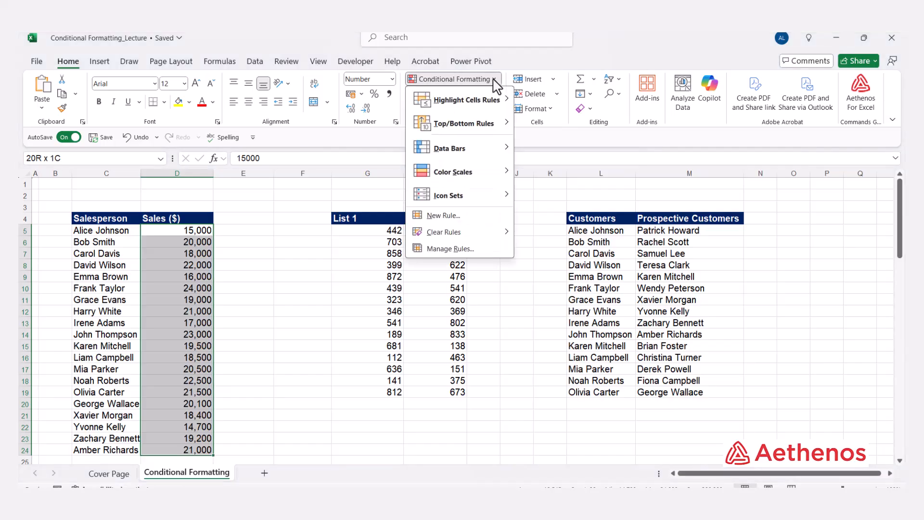
pyautogui.moveTo(488, 125)
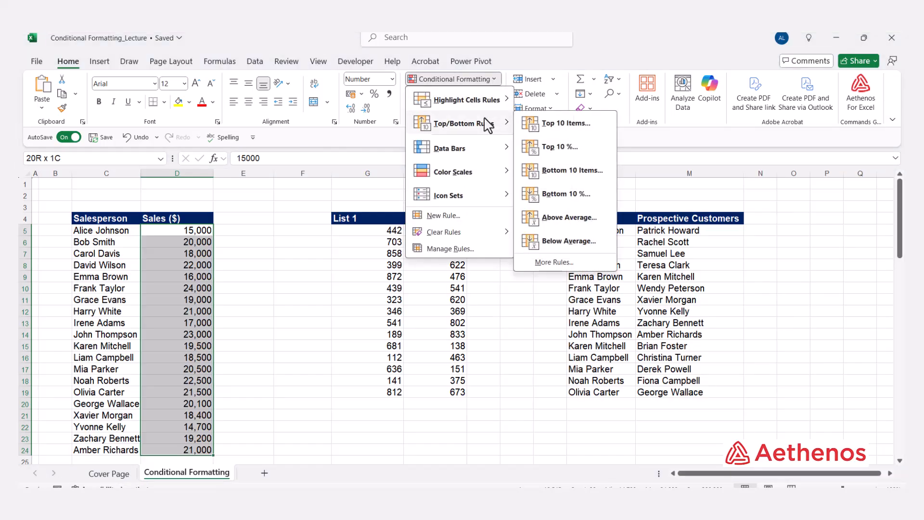
pyautogui.click(579, 218)
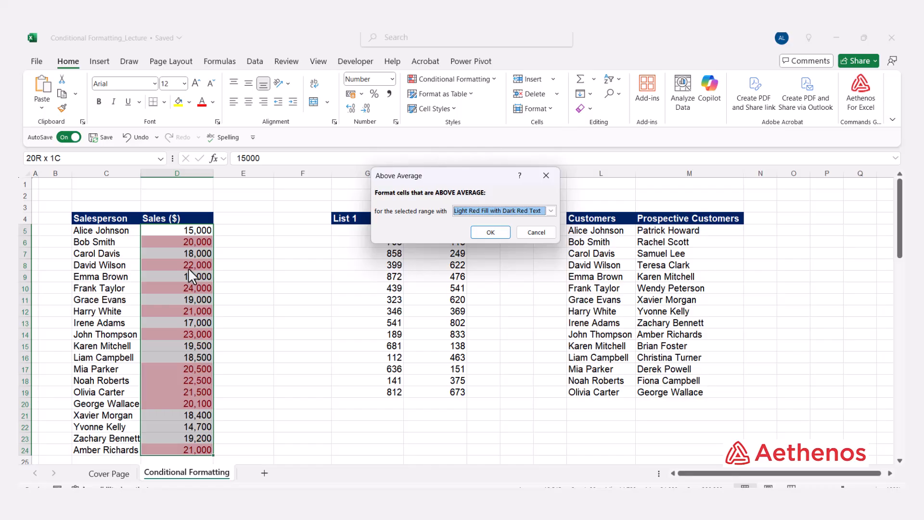
pyautogui.click(536, 232)
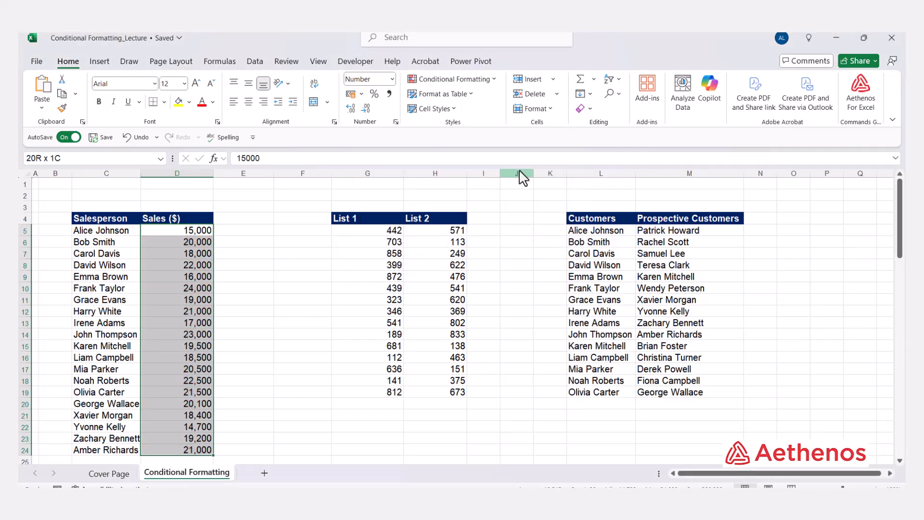
# Create a 3-Color Scale rule for the selected sales values with Lowest Value, 50th Percentile and Highest Value in red, yellow and green.
pyautogui.click(494, 81)
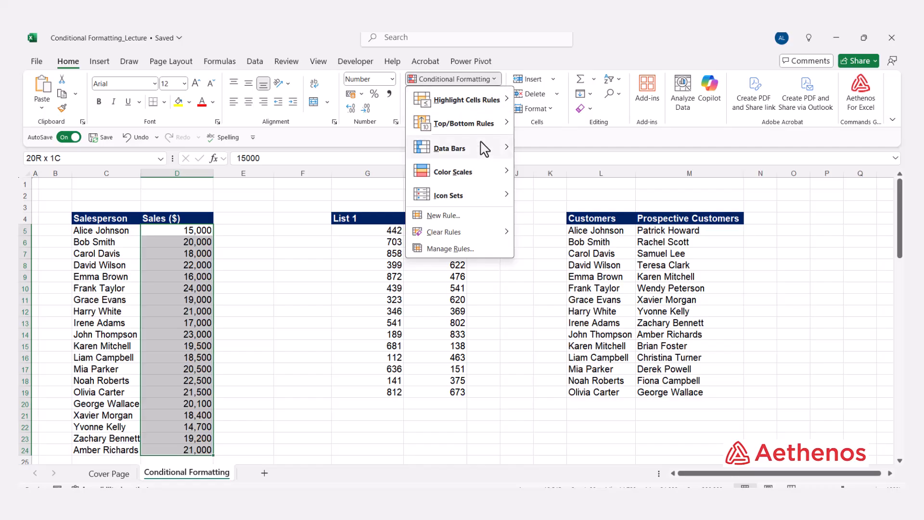
pyautogui.moveTo(481, 154)
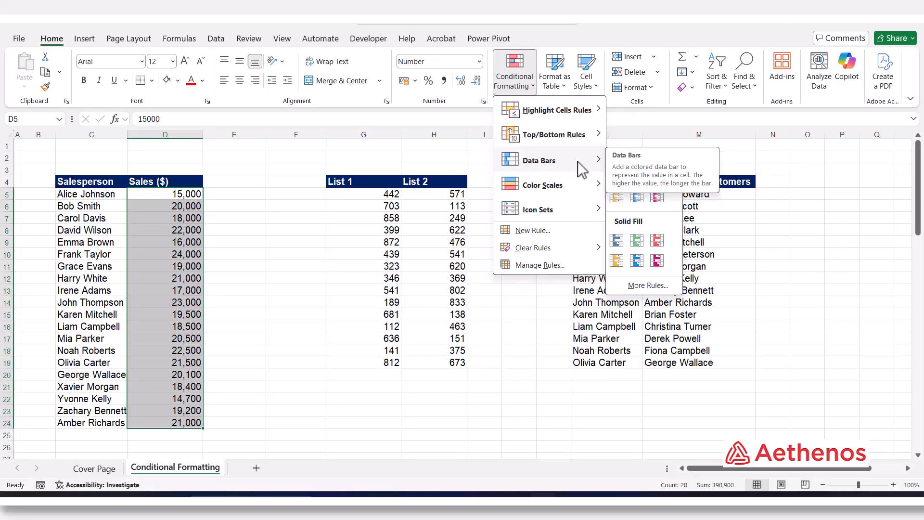
pyautogui.moveTo(566, 187)
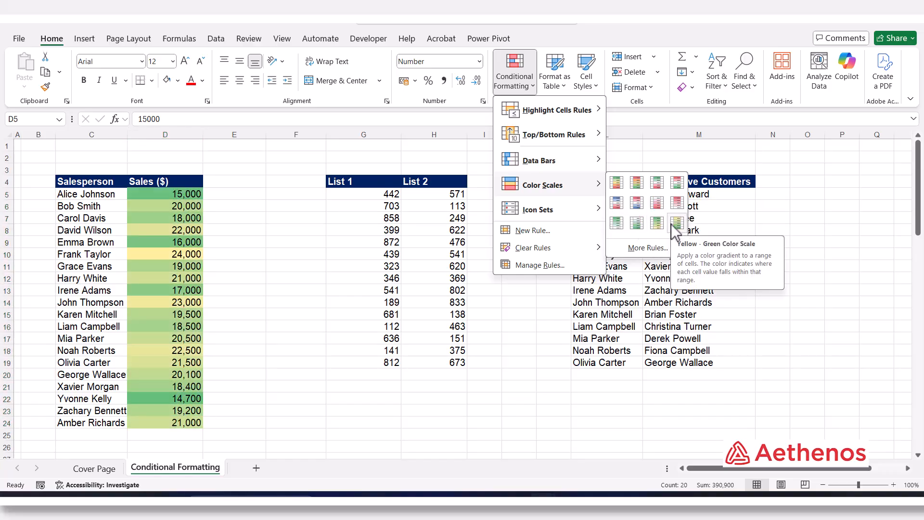
pyautogui.click(636, 249)
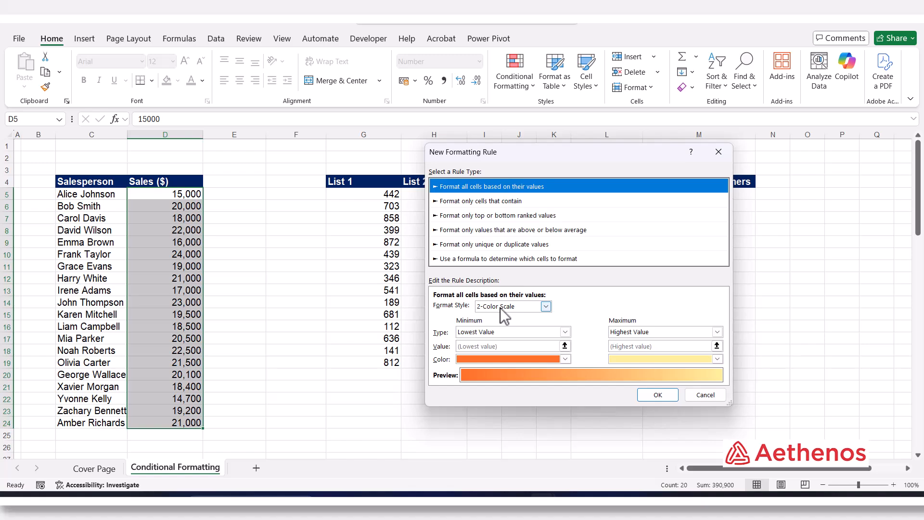
pyautogui.click(545, 307)
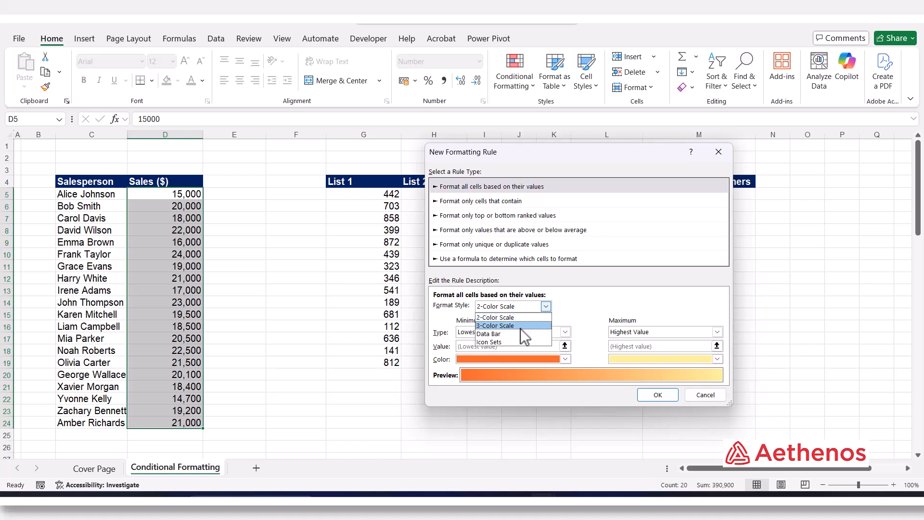
pyautogui.click(520, 326)
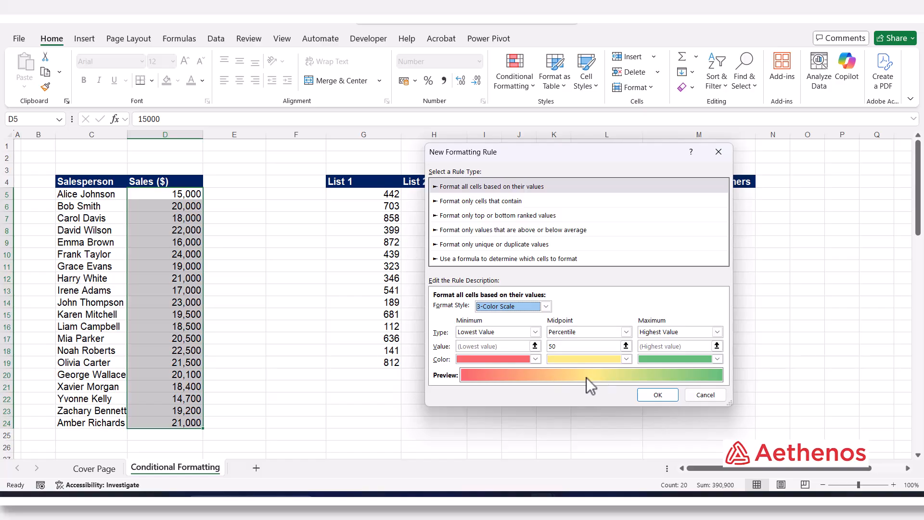
pyautogui.click(651, 395)
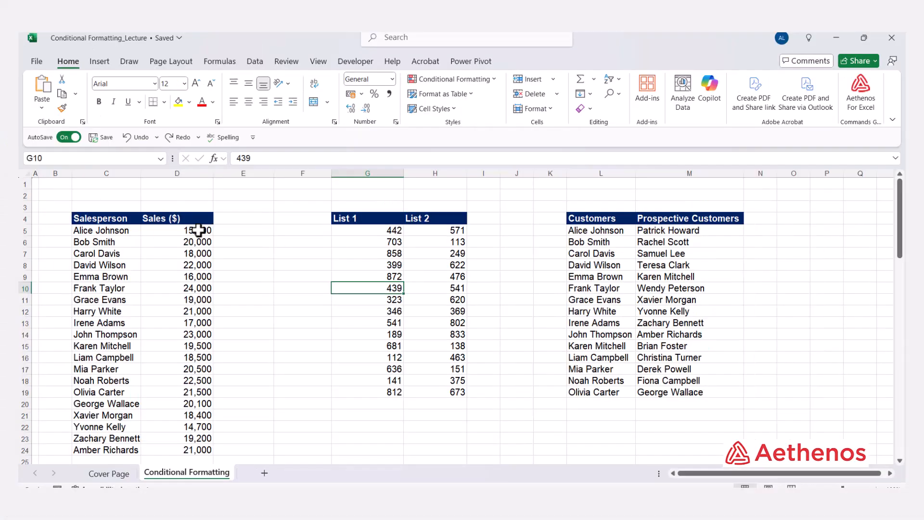
# Preview the icon sets, including the three-star rating, on the sales values in D5:D24 without applying one.
pyautogui.moveTo(202, 230); pyautogui.dragTo(179, 448)
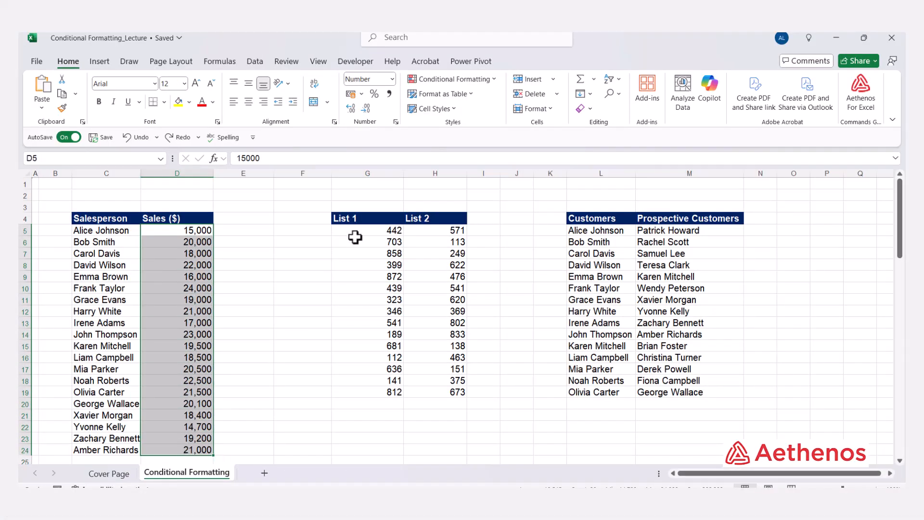
pyautogui.click(496, 83)
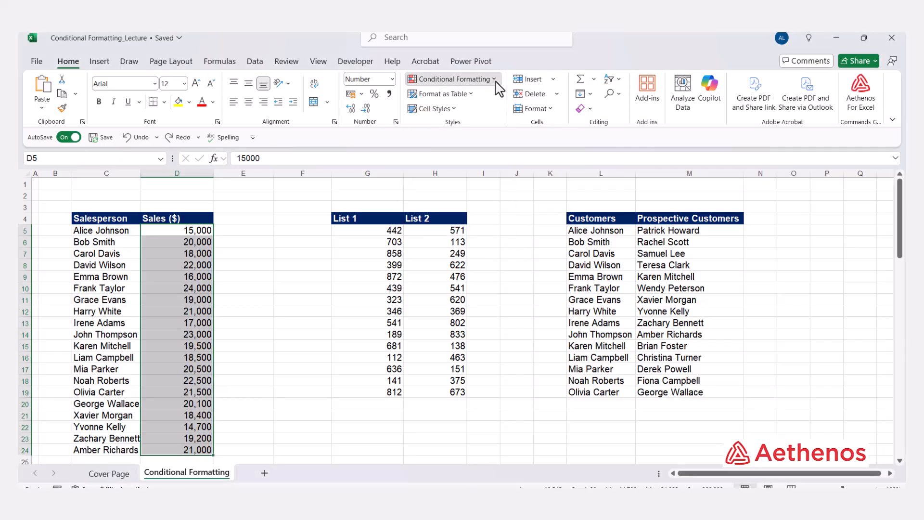
pyautogui.moveTo(464, 195)
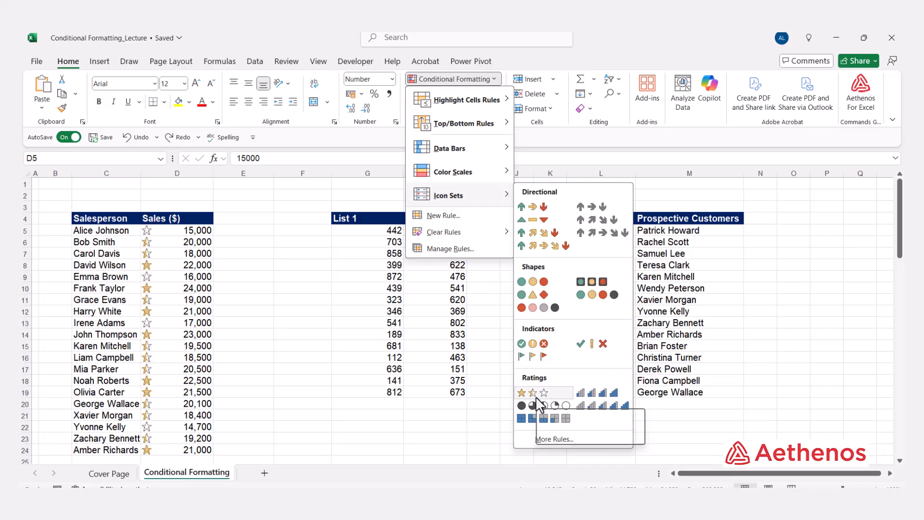
pyautogui.click(671, 172)
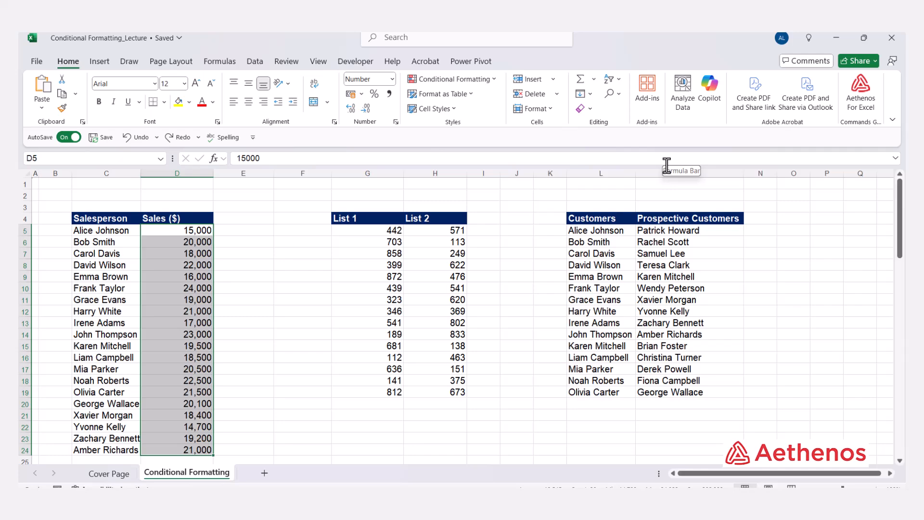
# Preview a Duplicate Values rule on the List 1 and List 2 numbers in G5:H19 and close it without applying.
pyautogui.click(367, 238)
pyautogui.moveTo(368, 231); pyautogui.dragTo(450, 394)
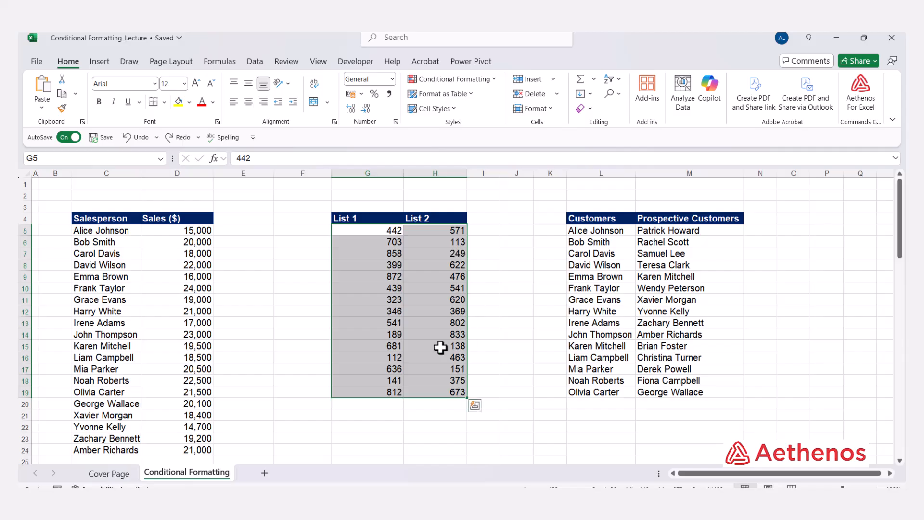
pyautogui.click(489, 80)
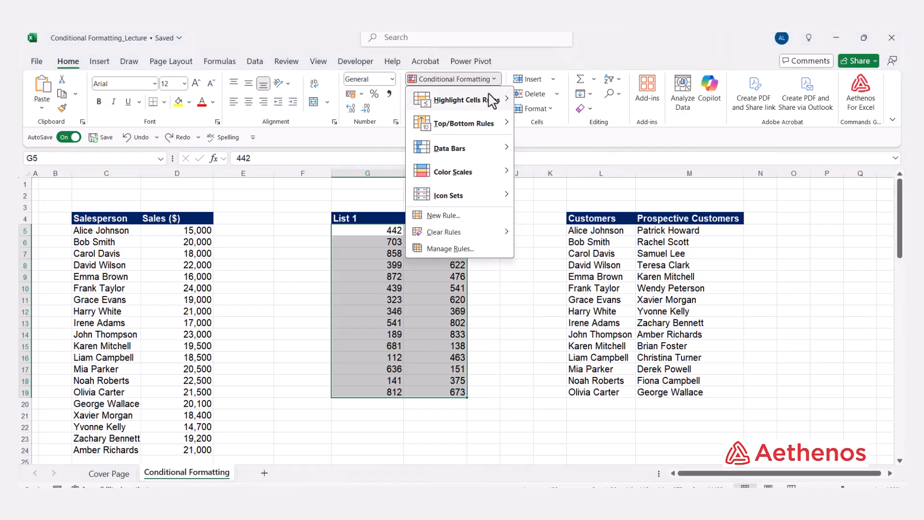
pyautogui.moveTo(491, 99)
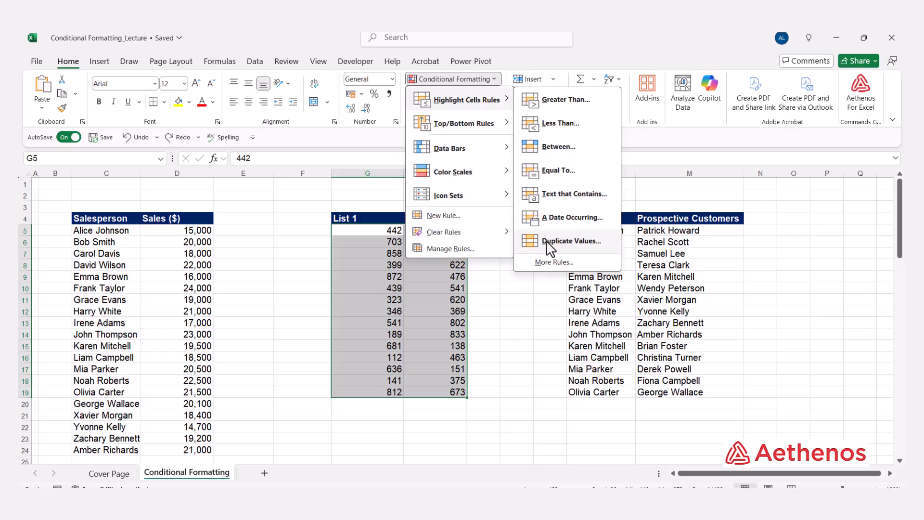
pyautogui.click(572, 242)
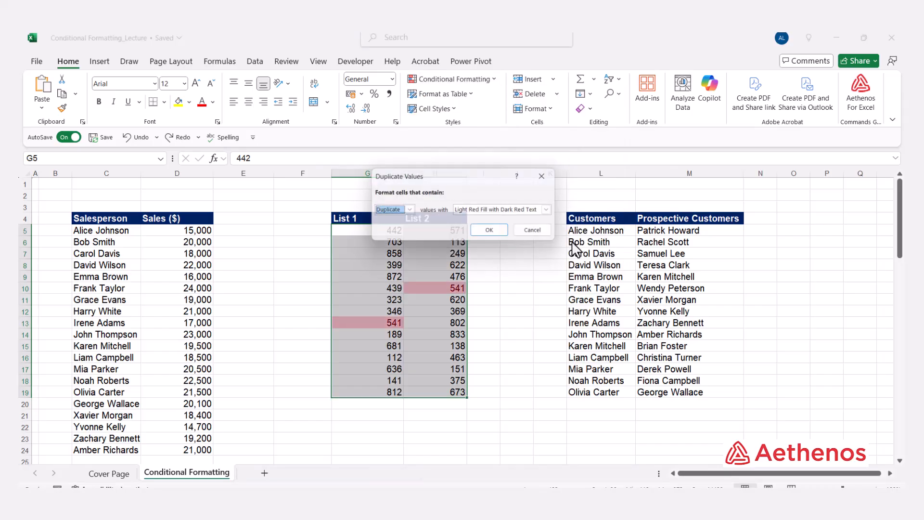
pyautogui.moveTo(486, 178); pyautogui.dragTo(639, 153)
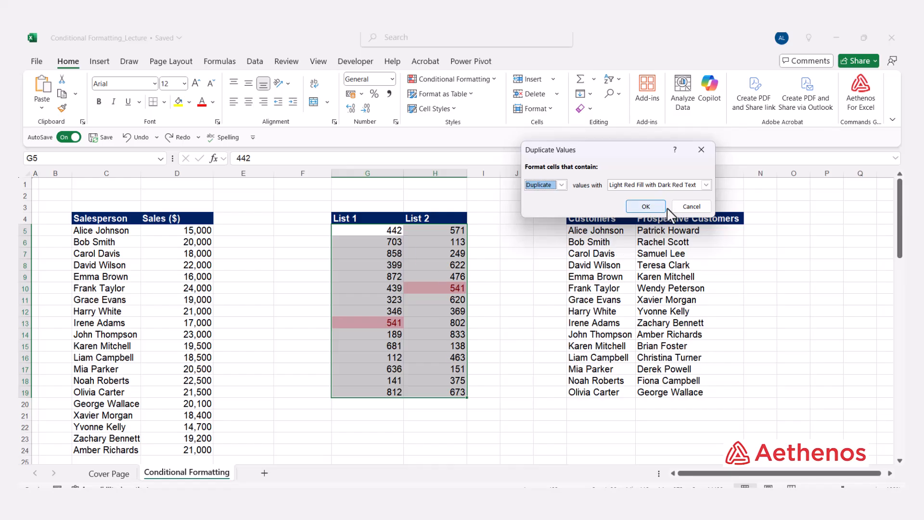
pyautogui.click(686, 208)
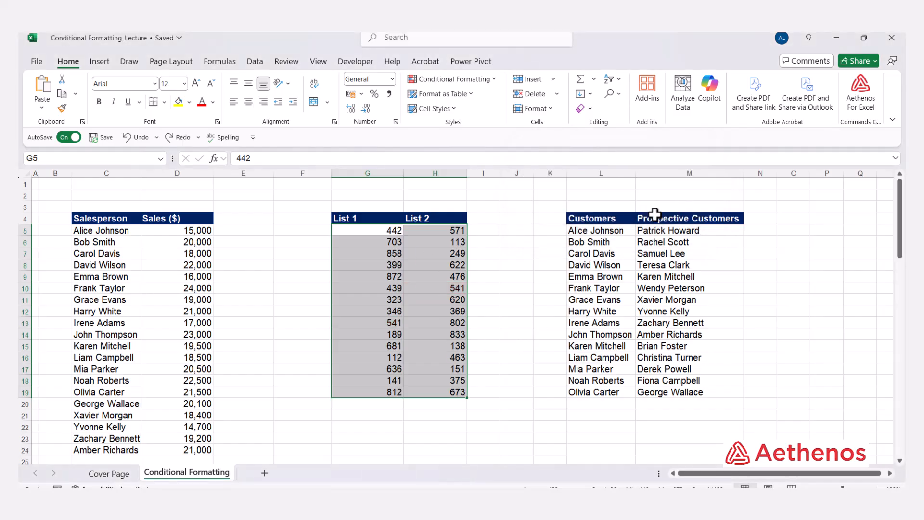
# Preview a Duplicate Values rule on the Customers and Prospective Customers names in L5:M19 and close it without applying.
pyautogui.moveTo(597, 230); pyautogui.dragTo(670, 389)
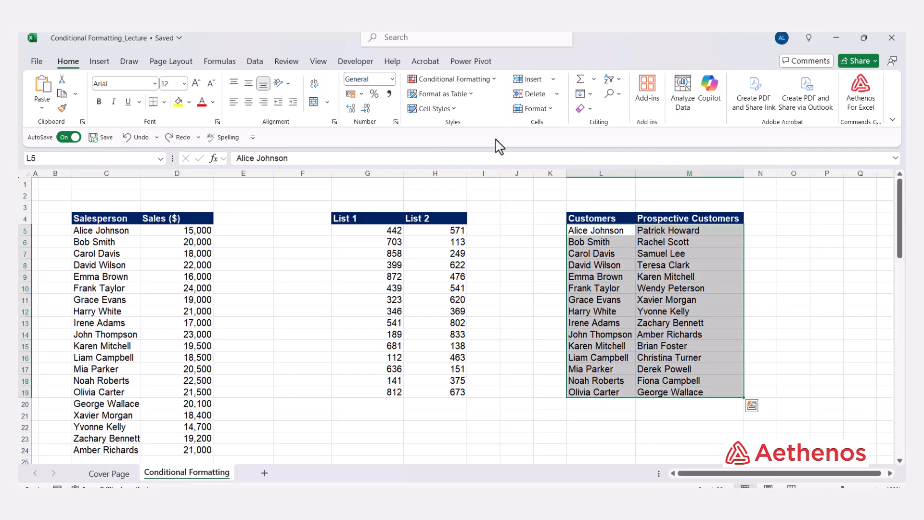
pyautogui.click(494, 81)
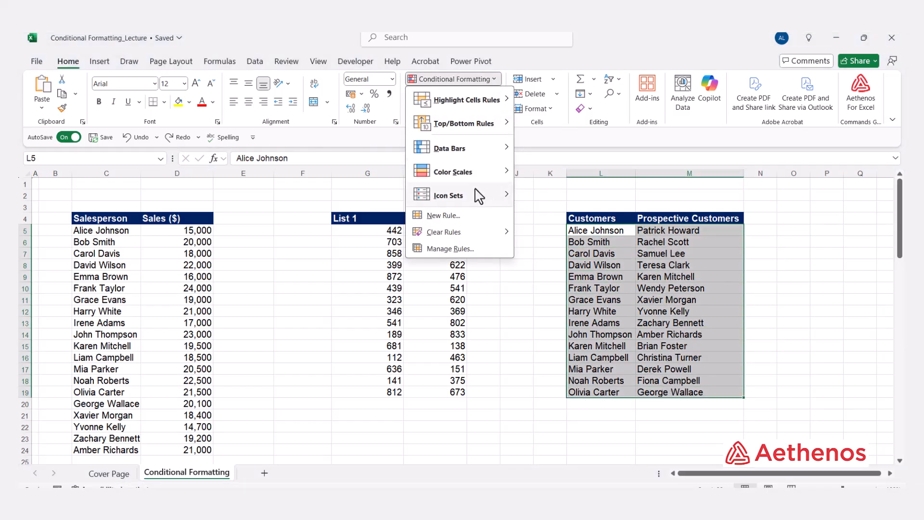
pyautogui.moveTo(498, 104)
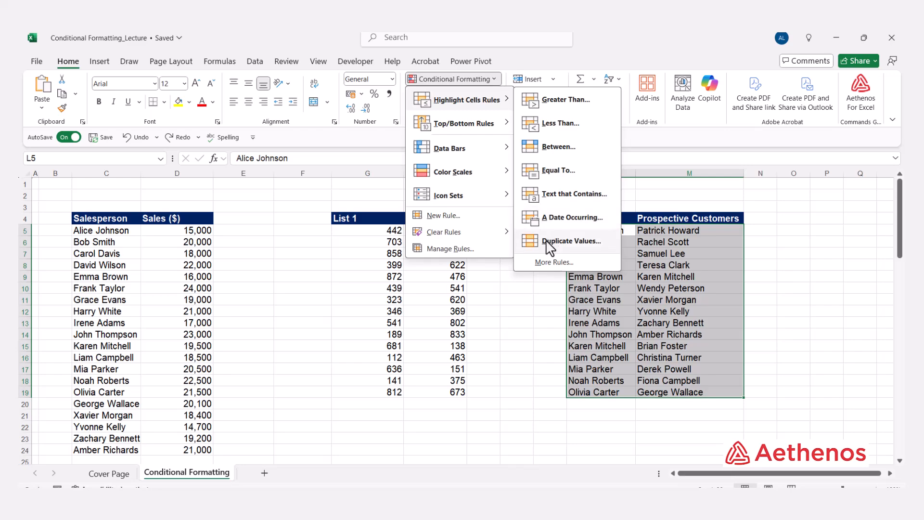
pyautogui.click(562, 241)
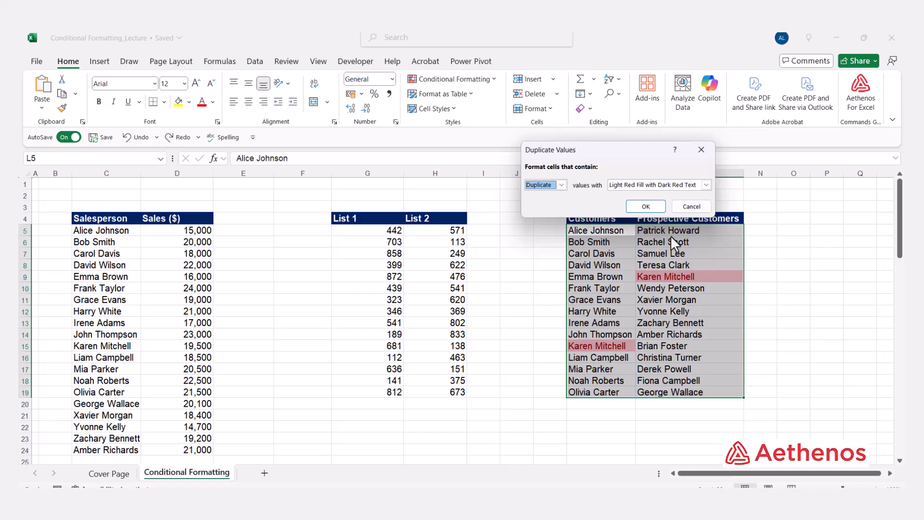
pyautogui.click(690, 207)
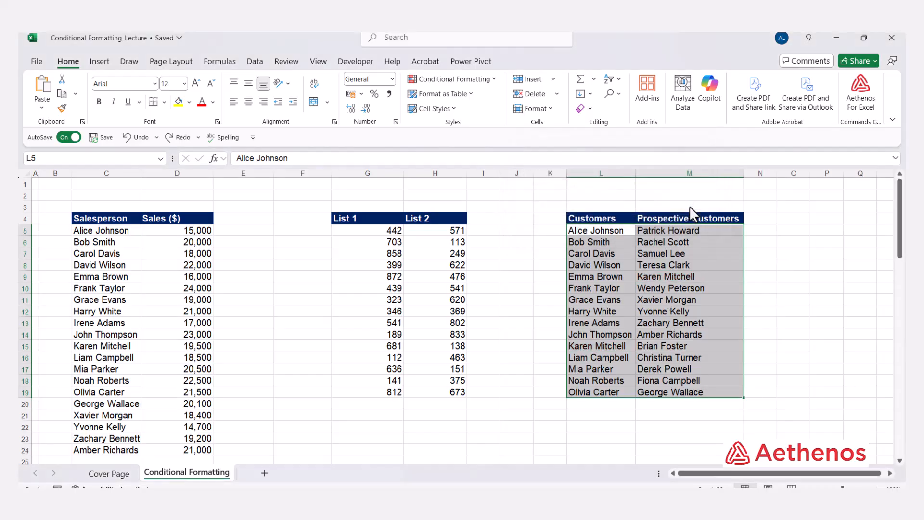
# Open an A Date Occurring highlight rule for the dates in the Date column starting at C29.
pyautogui.scroll(-8, 302, 295)
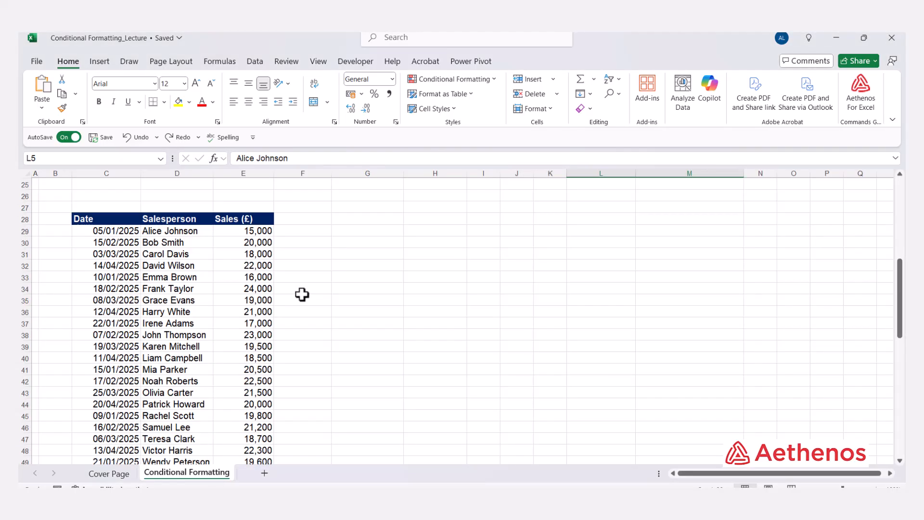
pyautogui.scroll(-1, 302, 295)
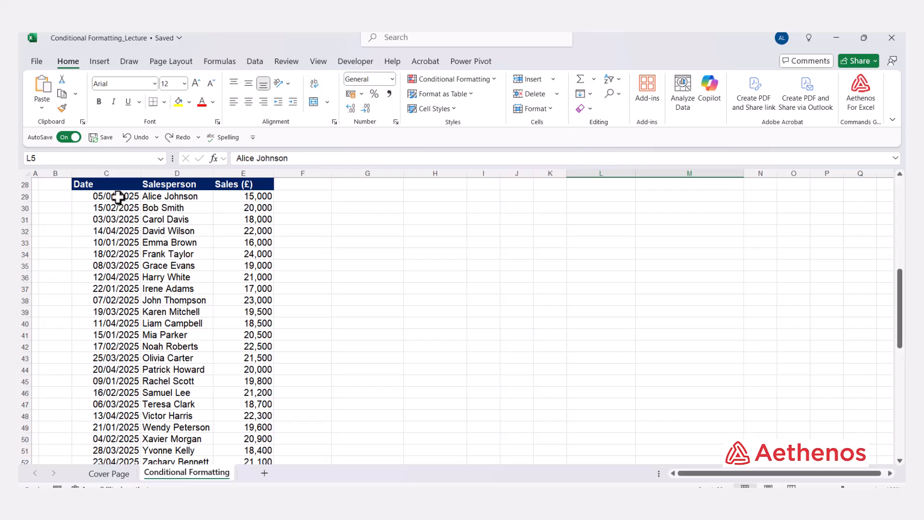
pyautogui.moveTo(118, 197); pyautogui.dragTo(99, 437)
pyautogui.scroll(5, 242, 363)
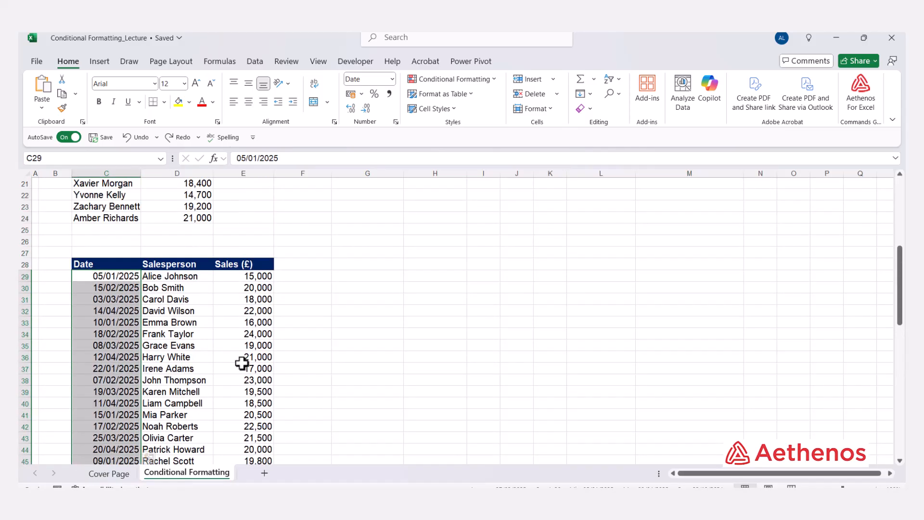
pyautogui.click(494, 81)
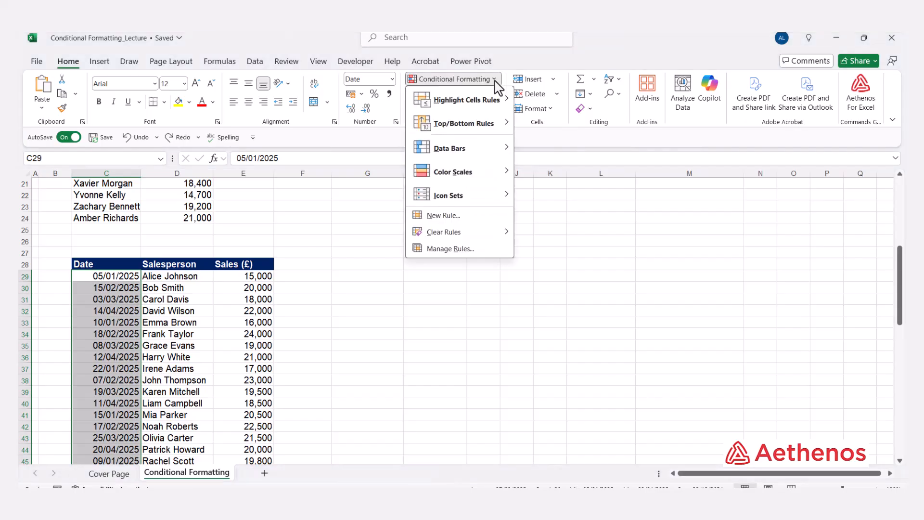
pyautogui.moveTo(494, 103)
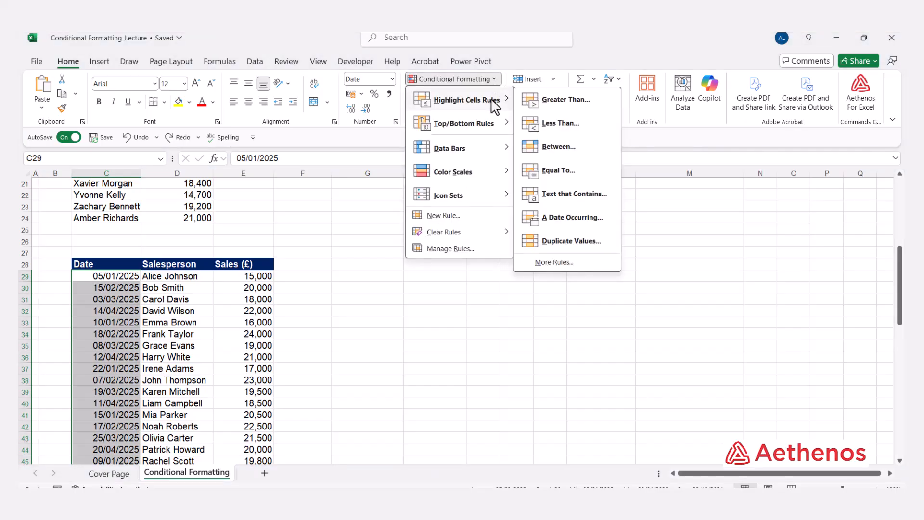
pyautogui.click(583, 220)
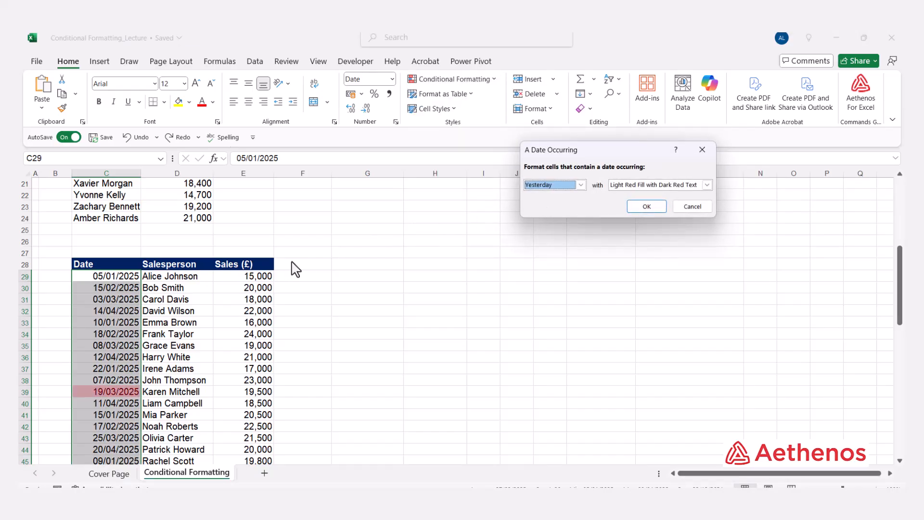
# Preview the date rule with Tomorrow, In the last 7 days, Last week, Next week, Last month and This Month.
pyautogui.click(581, 185)
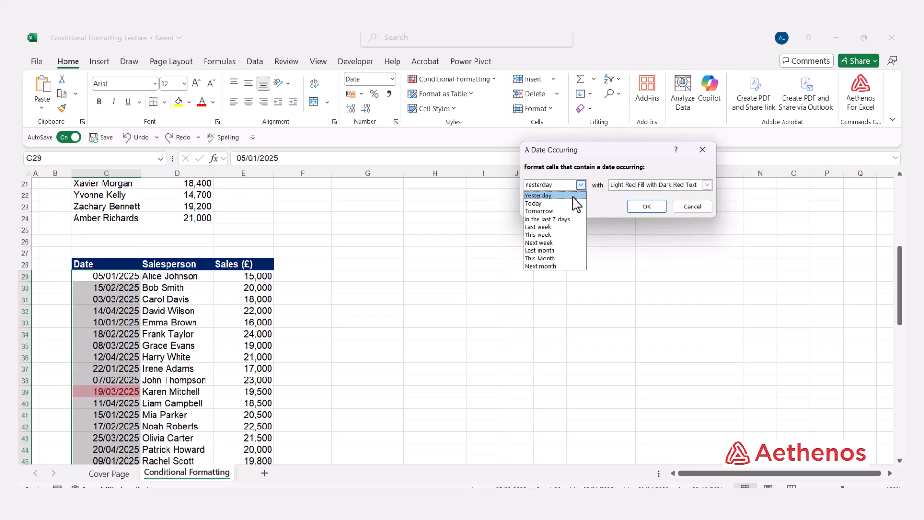
pyautogui.click(563, 211)
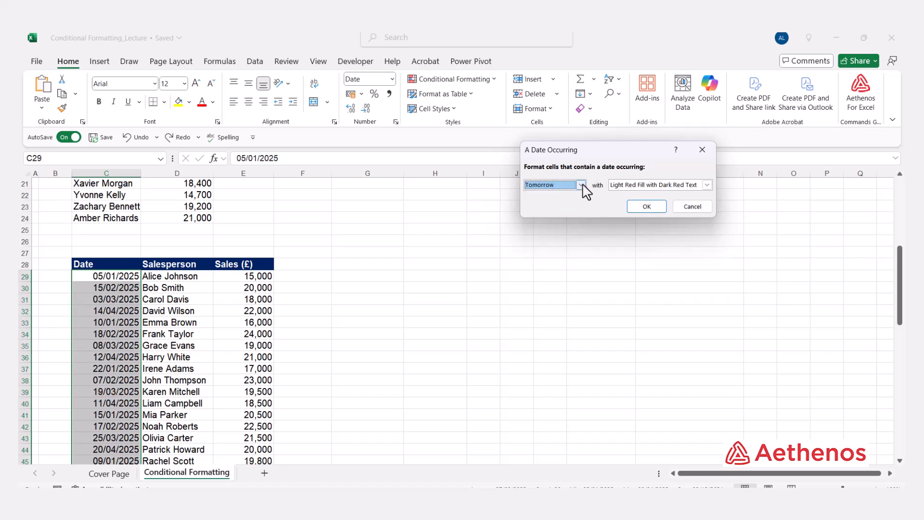
pyautogui.click(580, 185)
pyautogui.click(564, 219)
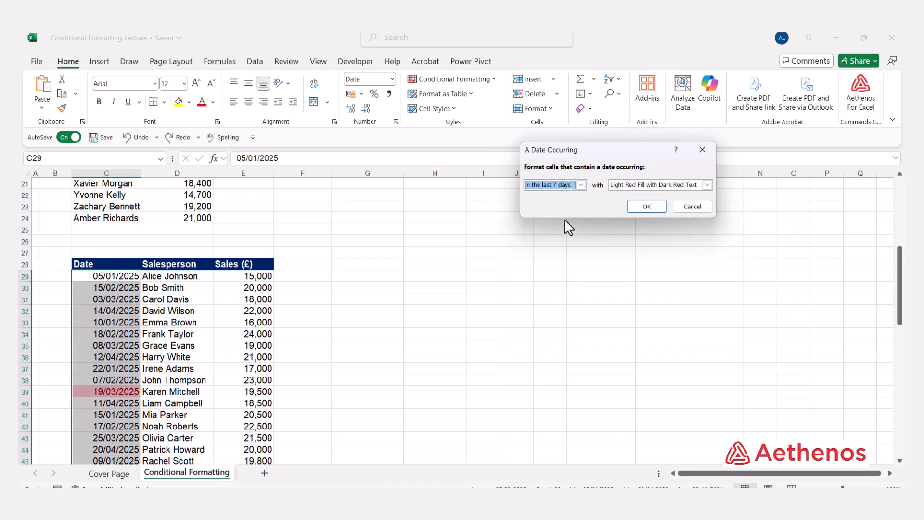
pyautogui.click(581, 186)
pyautogui.click(559, 226)
pyautogui.click(581, 187)
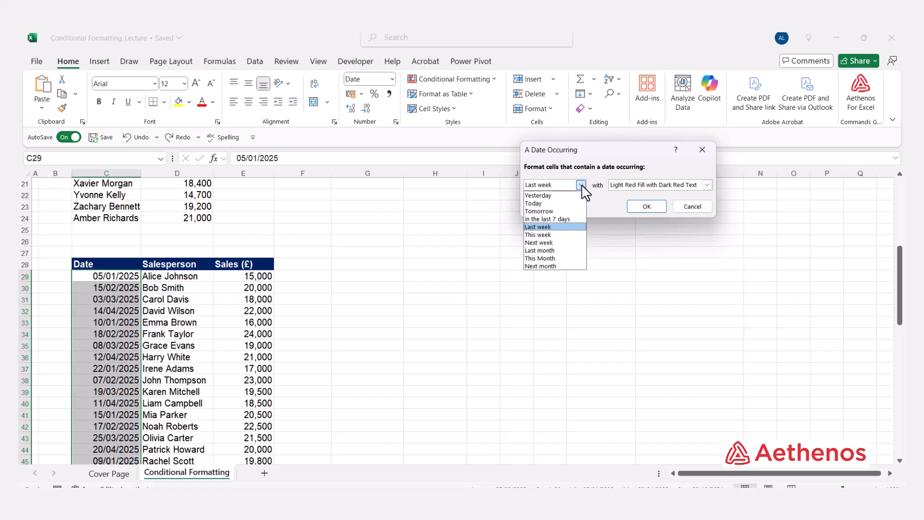
pyautogui.click(556, 242)
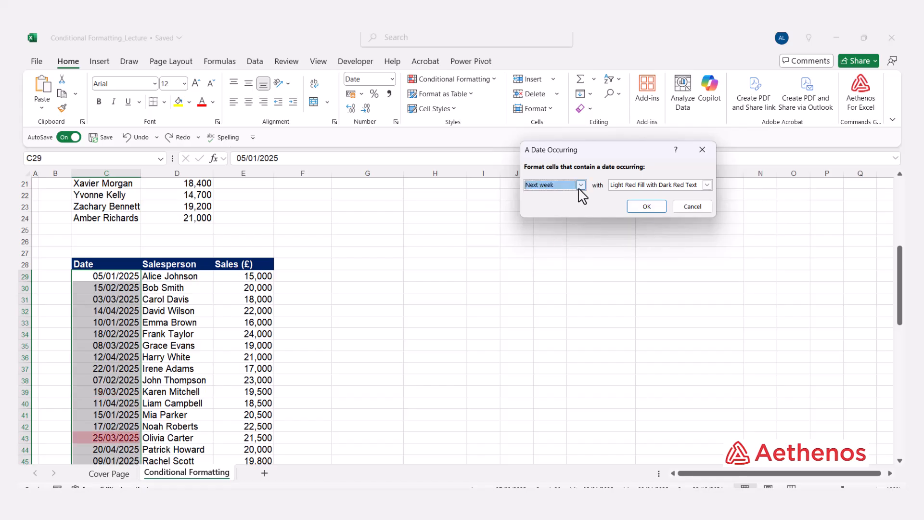
pyautogui.click(579, 186)
pyautogui.click(556, 251)
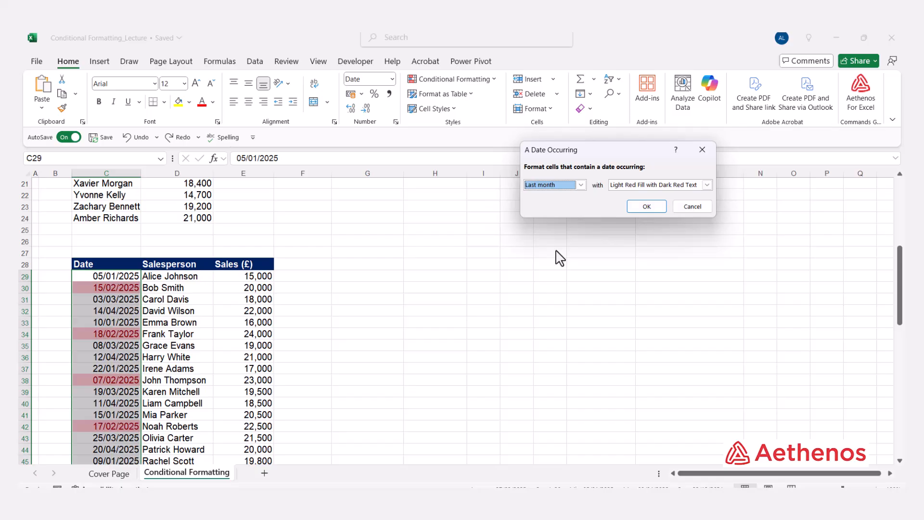
pyautogui.click(581, 187)
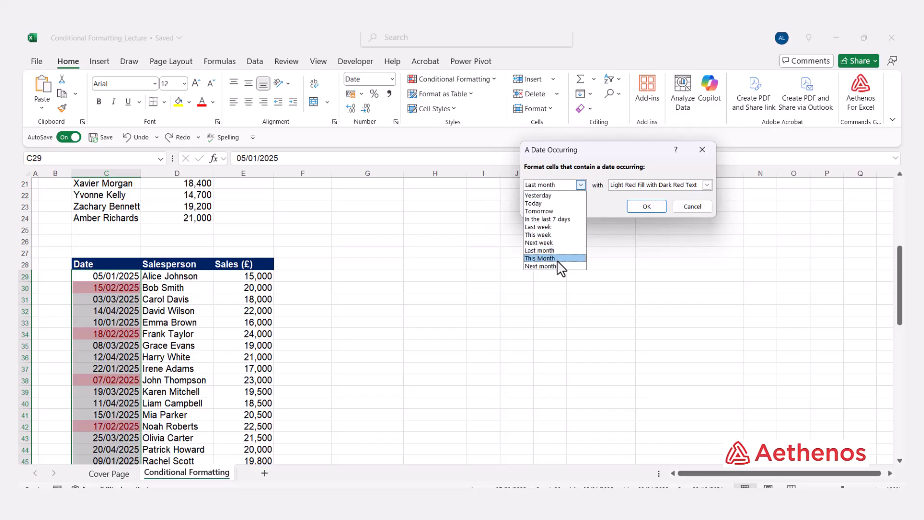
pyautogui.click(558, 259)
# Apply the date rule for Next month with Light Red Fill with Dark Red Text.
pyautogui.click(581, 185)
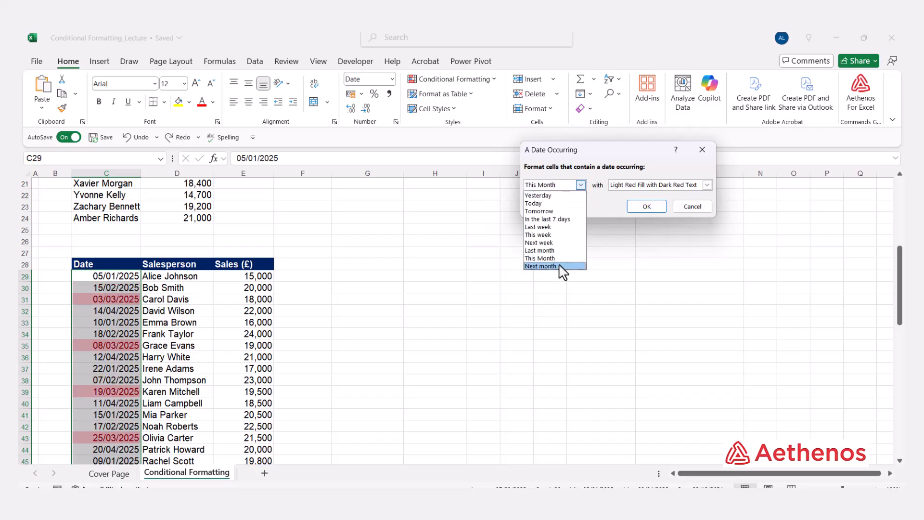
pyautogui.click(562, 266)
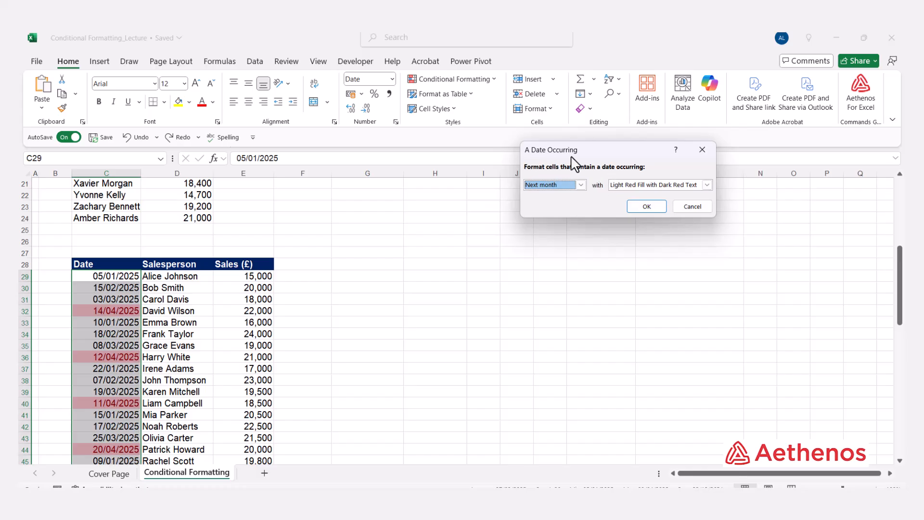
pyautogui.click(648, 207)
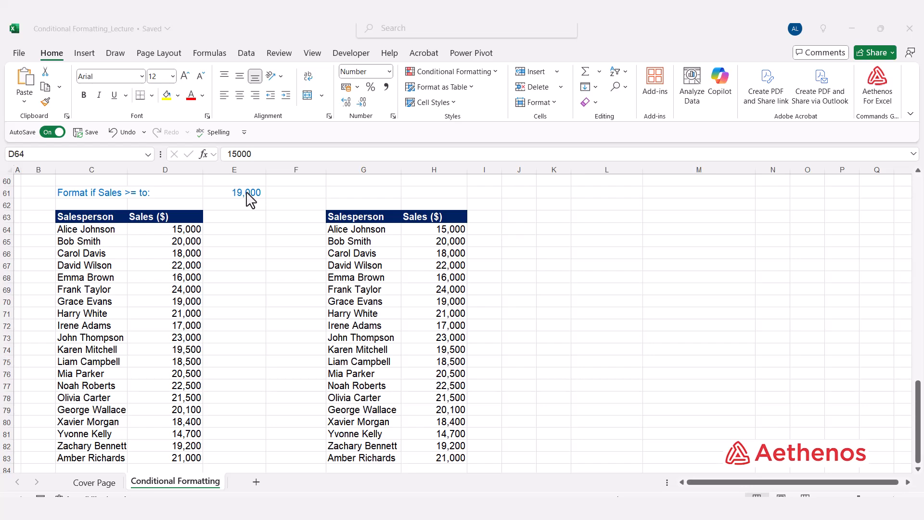
pyautogui.hotkey('ctrl', 'shift', 'Down')
pyautogui.click(163, 251)
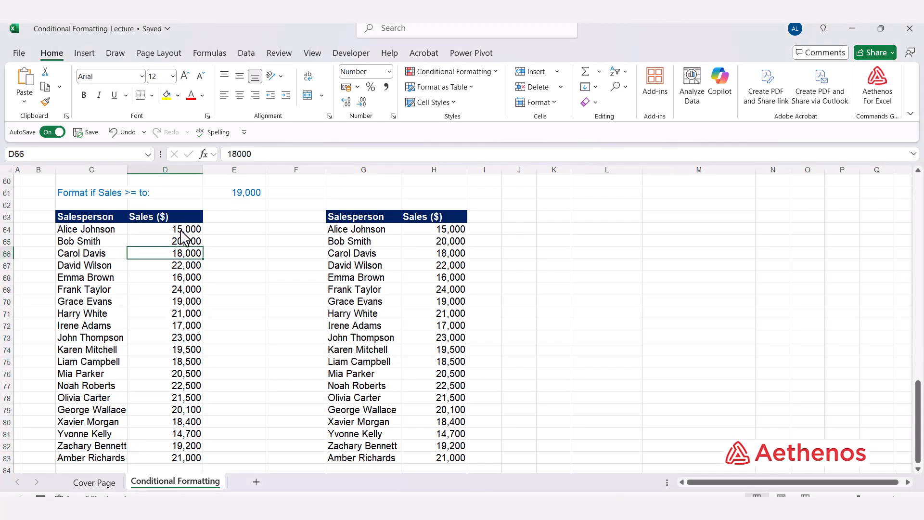
pyautogui.moveTo(183, 229); pyautogui.dragTo(178, 397)
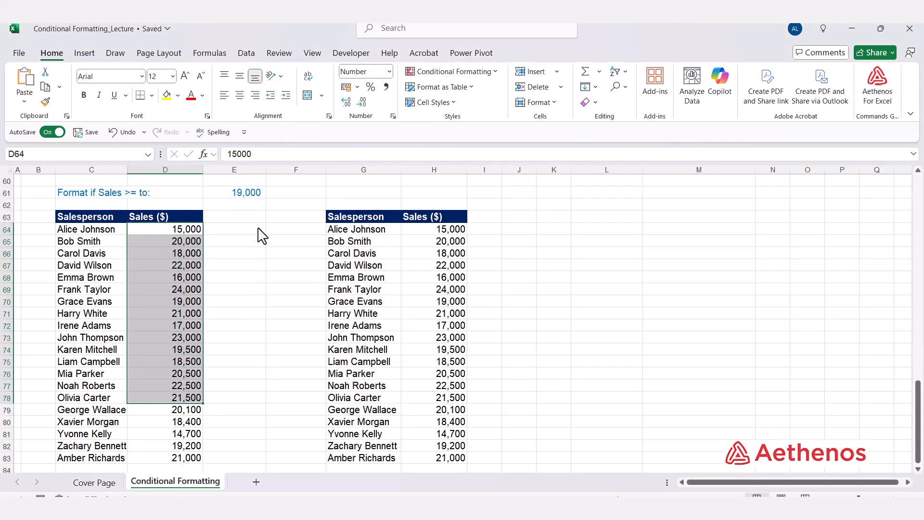
pyautogui.click(254, 195)
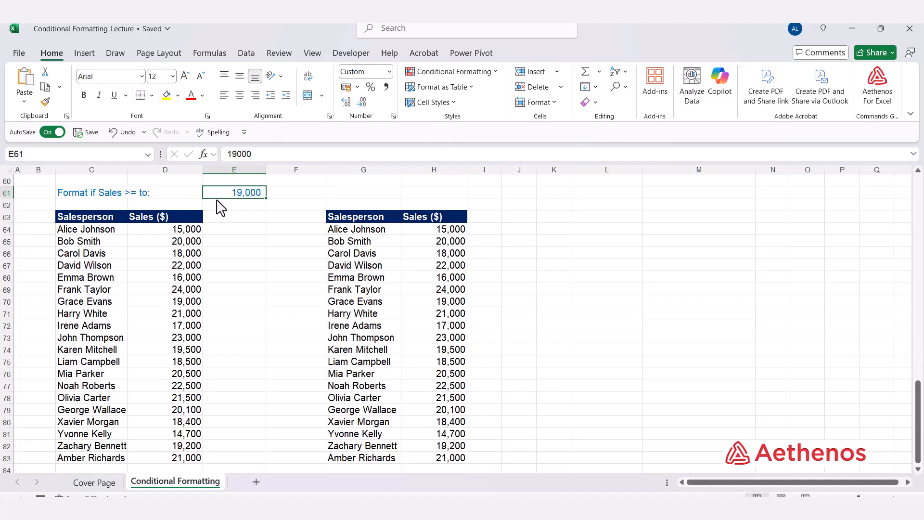
# Create a formula-based formatting rule for the Sales values in D64:D83 using the formula =$D64>$E$61.
pyautogui.moveTo(164, 234); pyautogui.dragTo(160, 456)
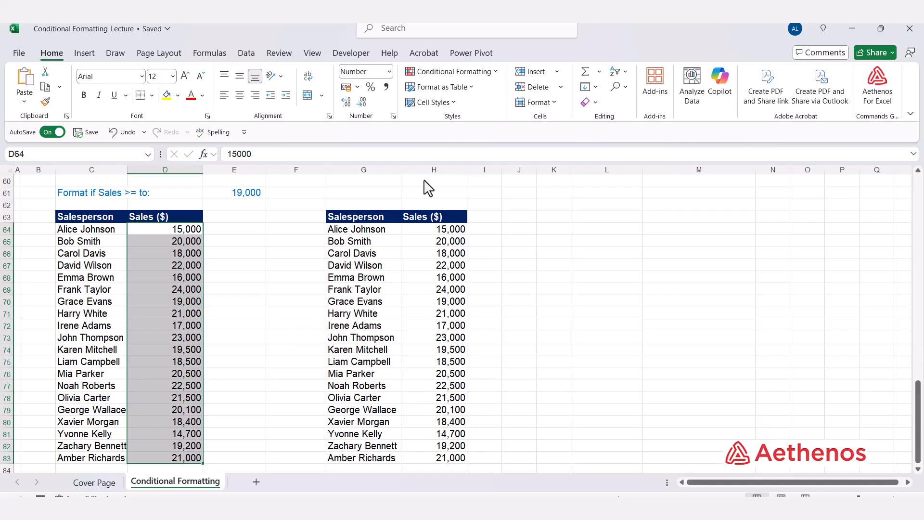
pyautogui.click(493, 75)
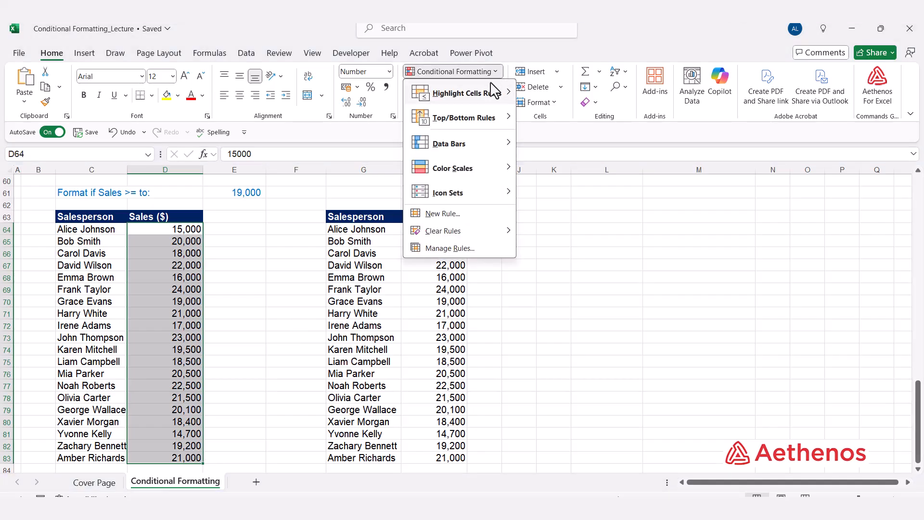
pyautogui.click(465, 220)
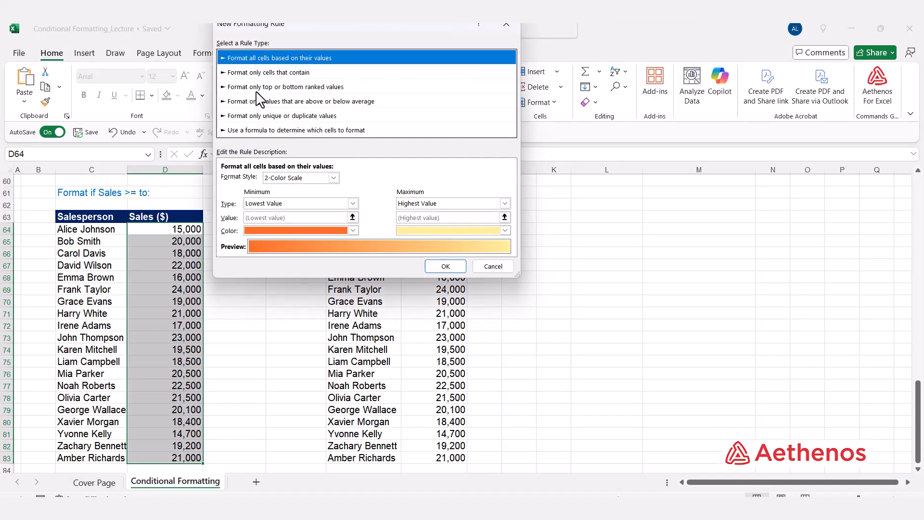
pyautogui.click(309, 131)
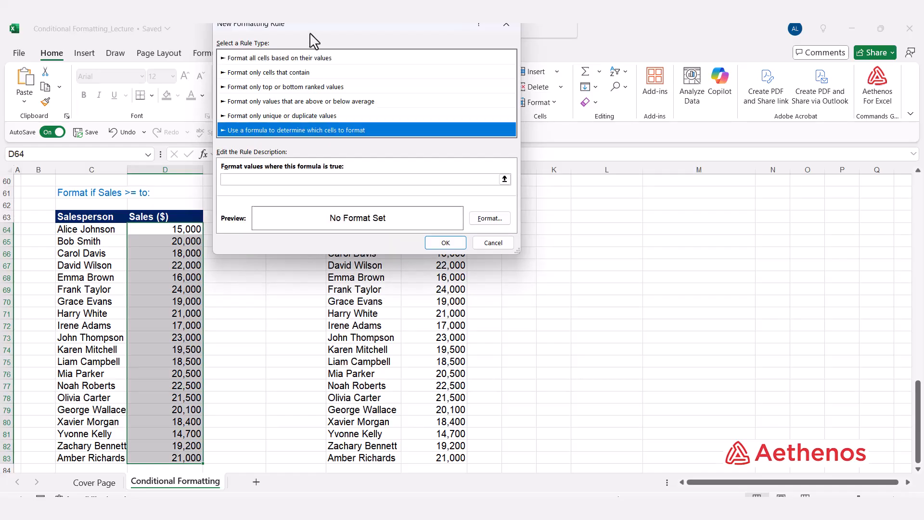
pyautogui.moveTo(314, 42); pyautogui.dragTo(534, 118)
pyautogui.click(461, 258)
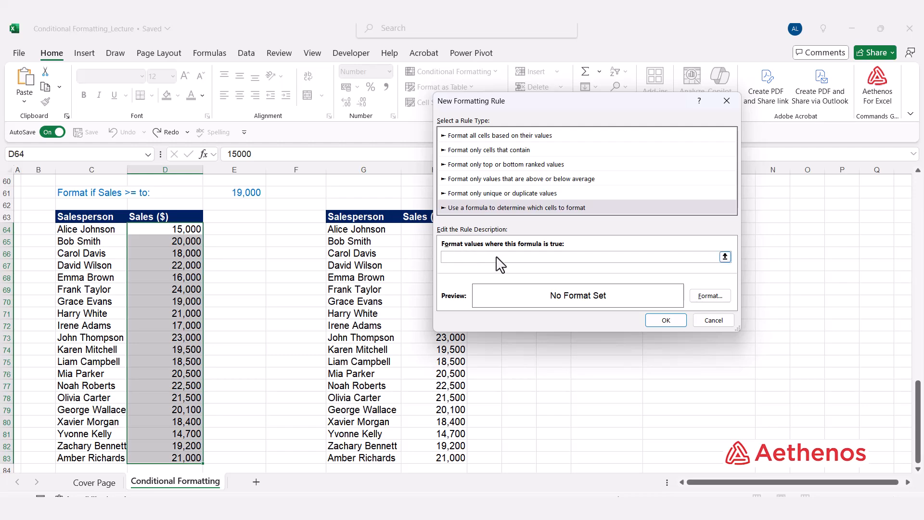
pyautogui.click(183, 230)
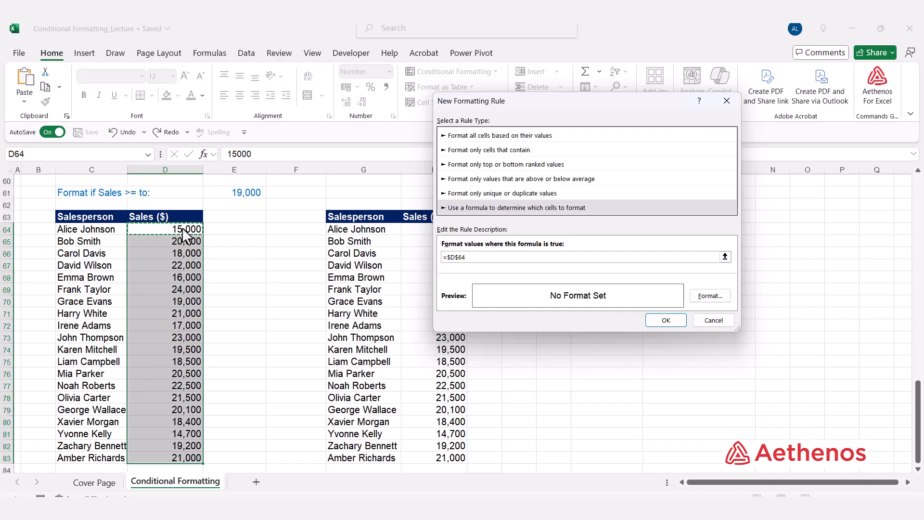
pyautogui.write('>')
pyautogui.click(246, 191)
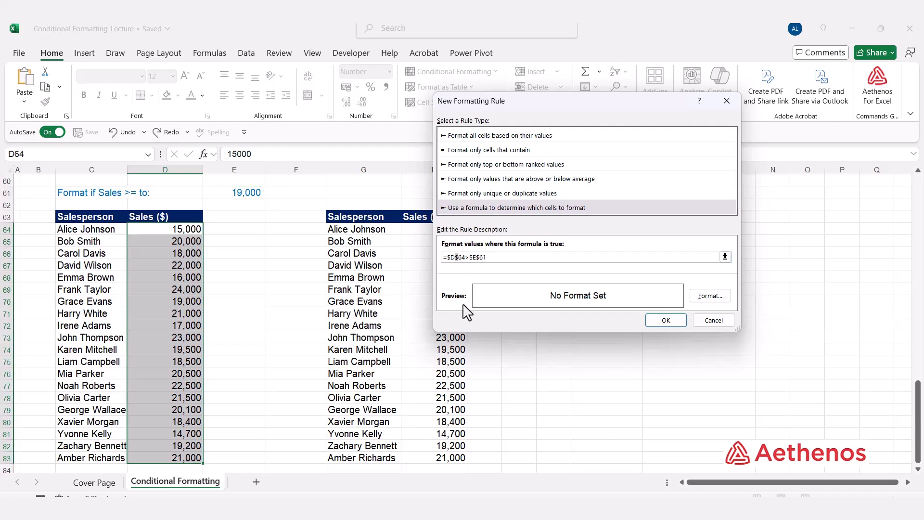
pyautogui.press('Delete')
# Give the rule a yellow background fill and apply it to the first table's Sales column.
pyautogui.click(710, 295)
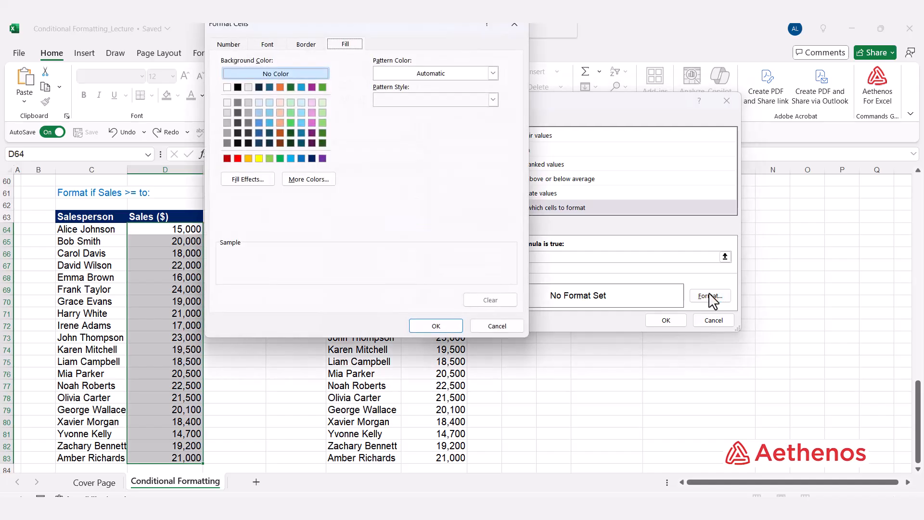
pyautogui.click(259, 160)
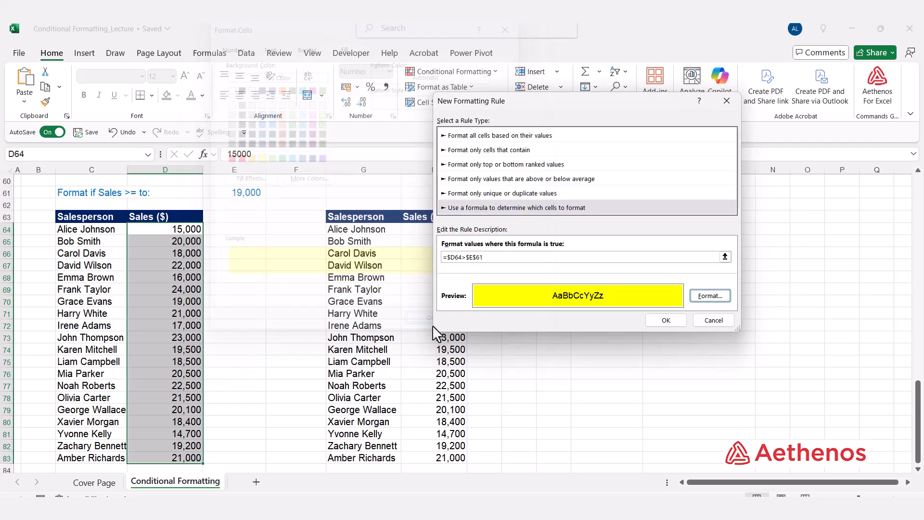
pyautogui.click(432, 325)
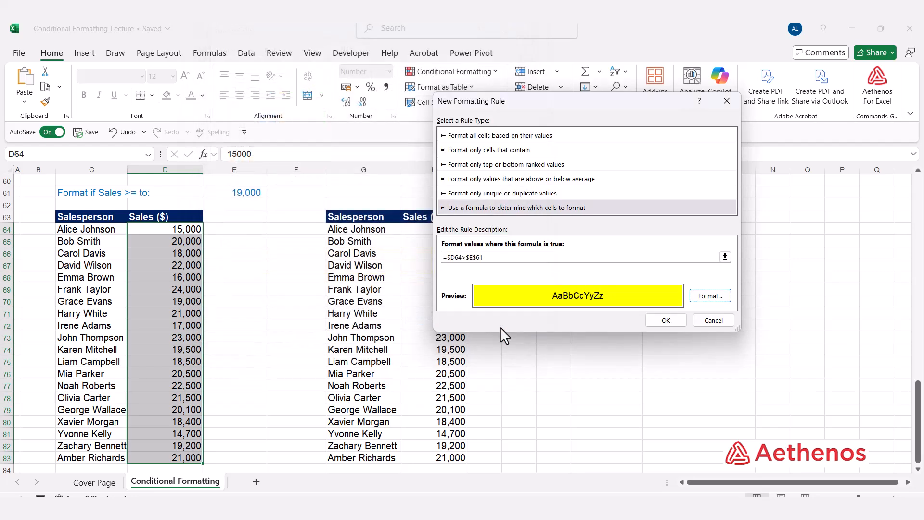
pyautogui.click(665, 320)
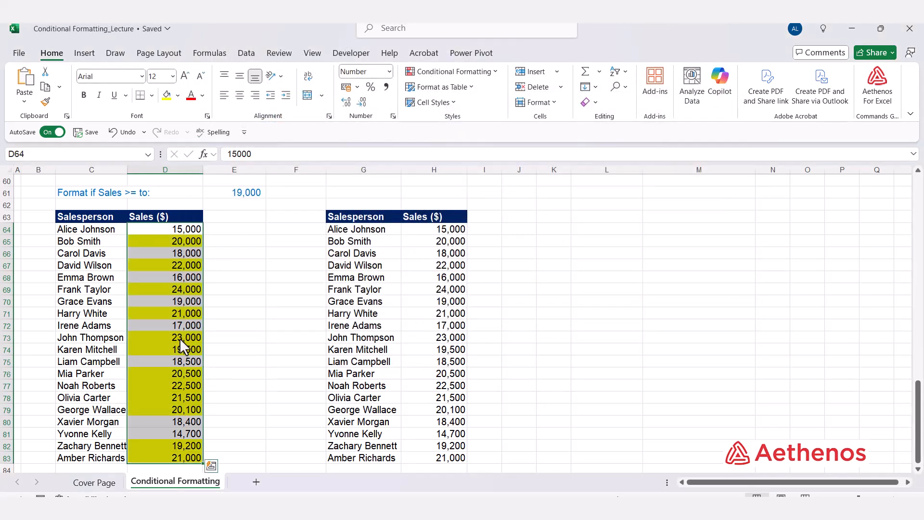
pyautogui.scroll(-2, 181, 387)
pyautogui.scroll(2, 186, 392)
# Create a formula-based formatting rule for the second table's rows in G64:H83 using the formula =$H64>=$E$61.
pyautogui.moveTo(359, 231); pyautogui.dragTo(433, 459)
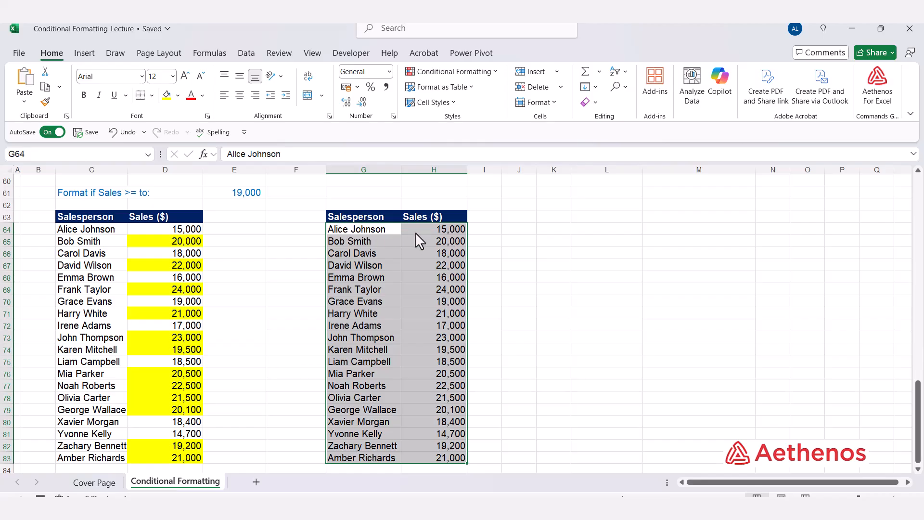
pyautogui.click(497, 71)
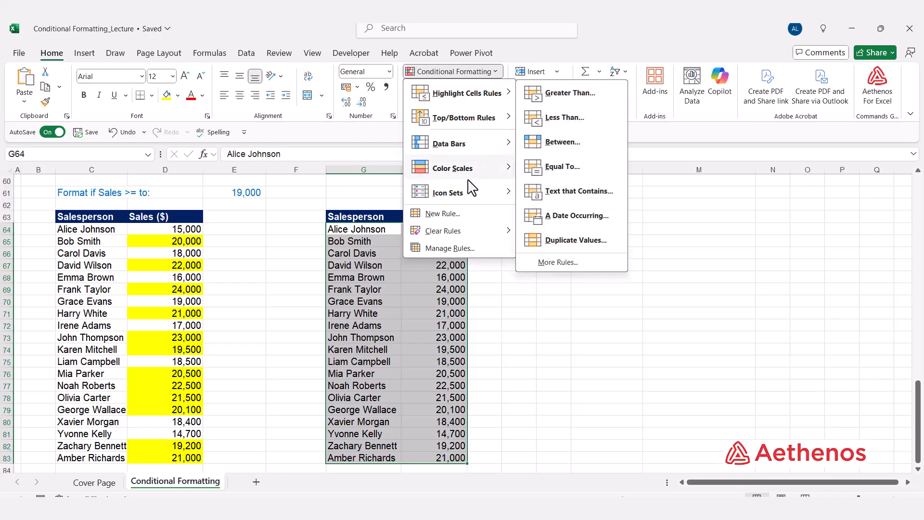
pyautogui.click(445, 215)
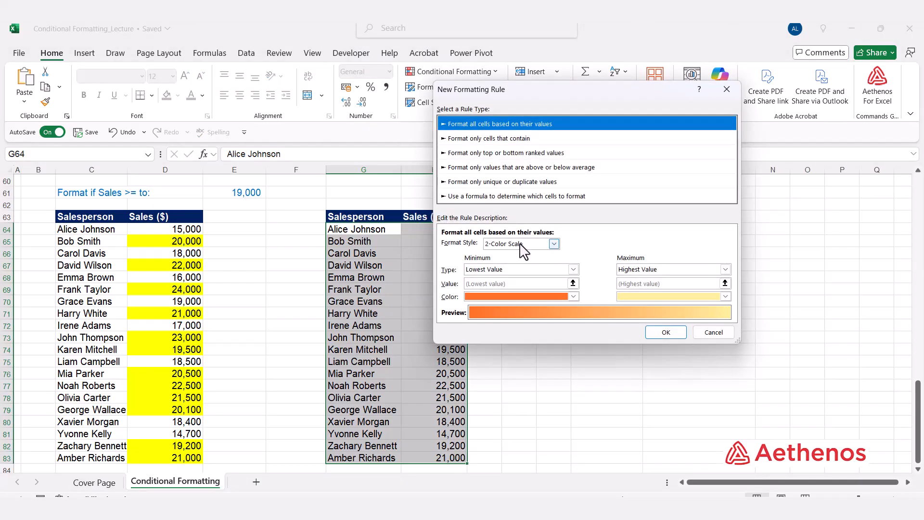
pyautogui.click(472, 195)
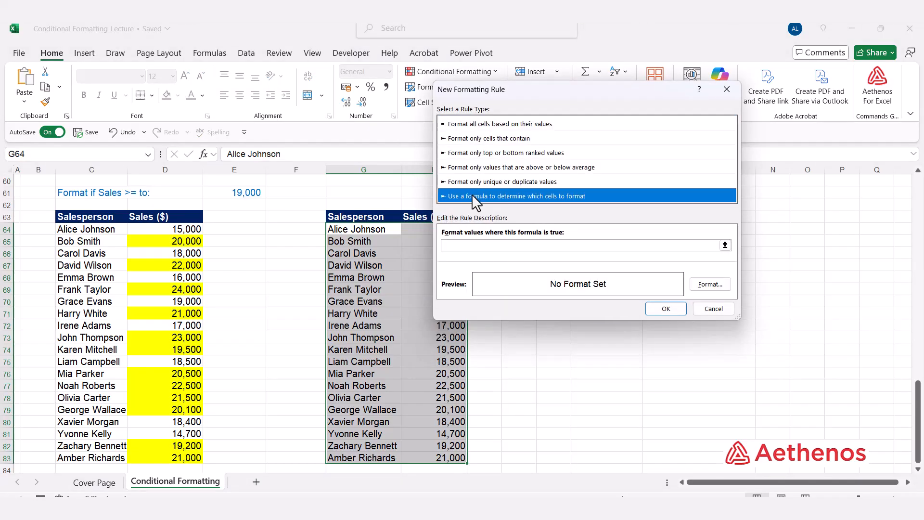
pyautogui.click(471, 246)
pyautogui.click(416, 229)
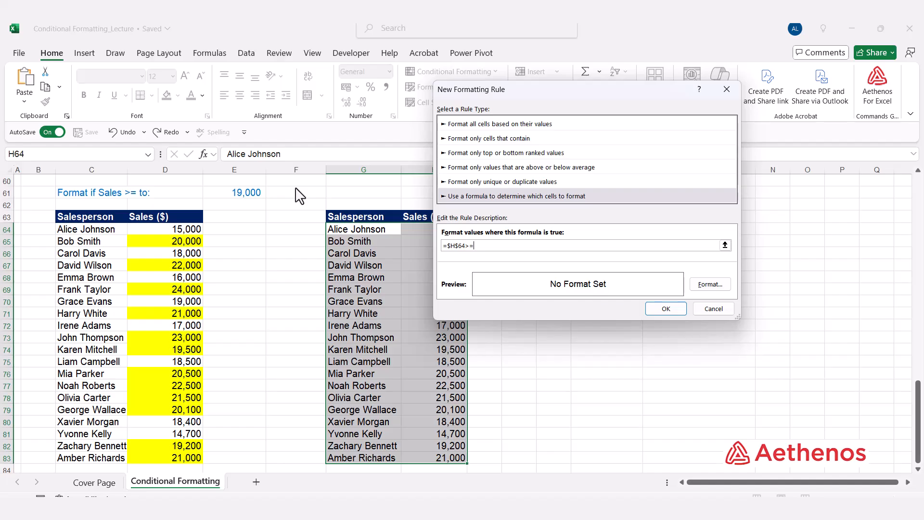
pyautogui.click(251, 195)
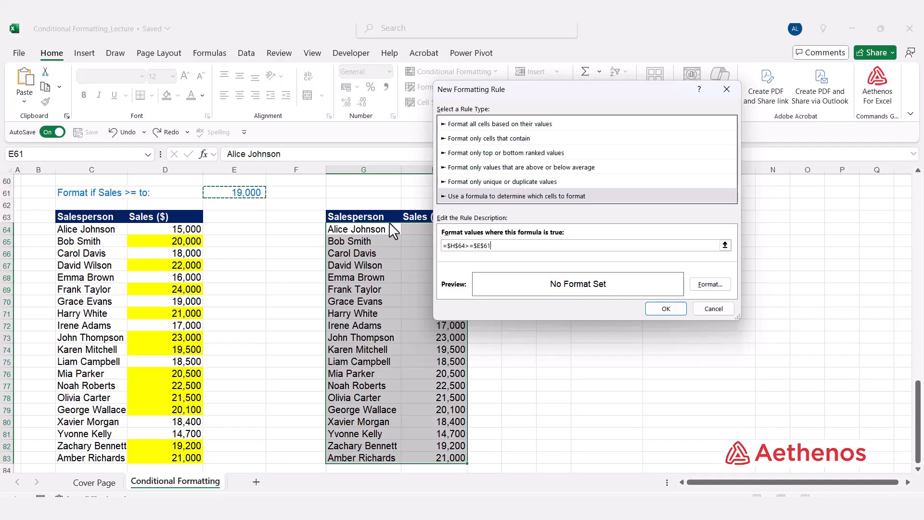
pyautogui.click(457, 247)
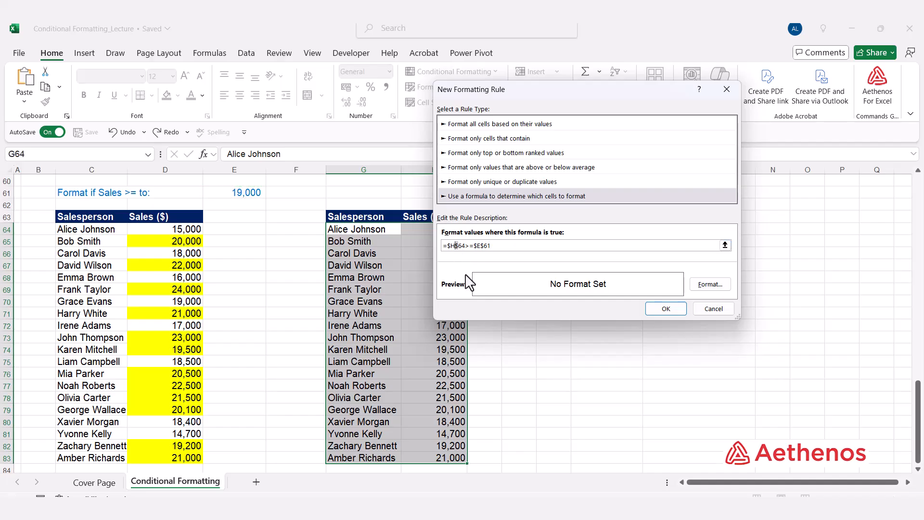
pyautogui.press('Delete')
# Give the second table's rule a yellow background fill and apply it to the rows.
pyautogui.click(710, 283)
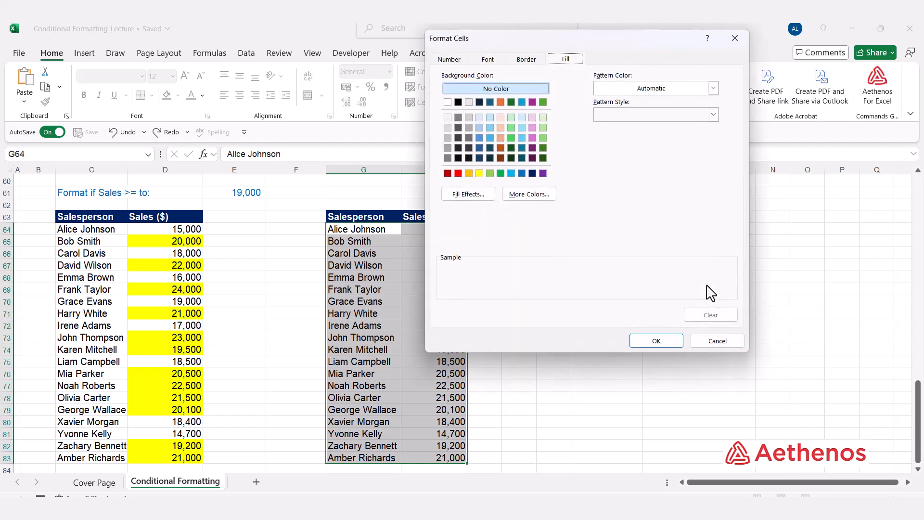
pyautogui.click(480, 173)
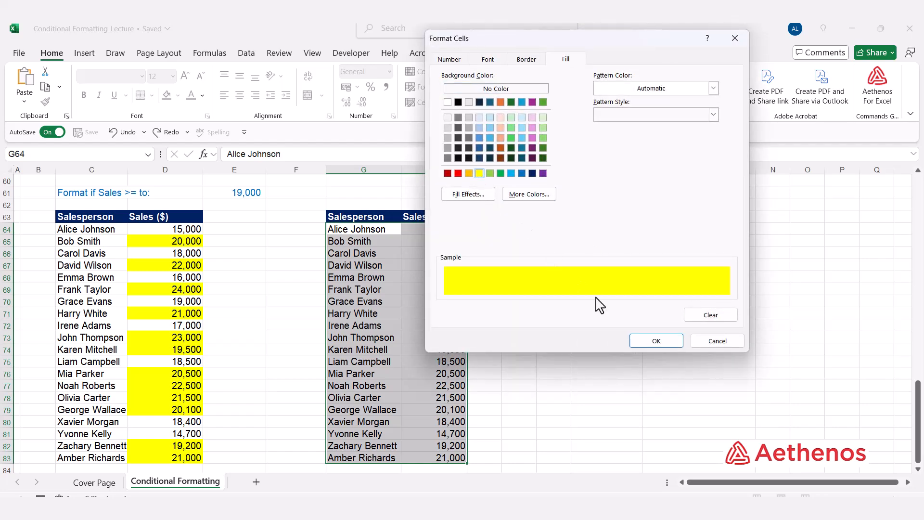
pyautogui.click(653, 340)
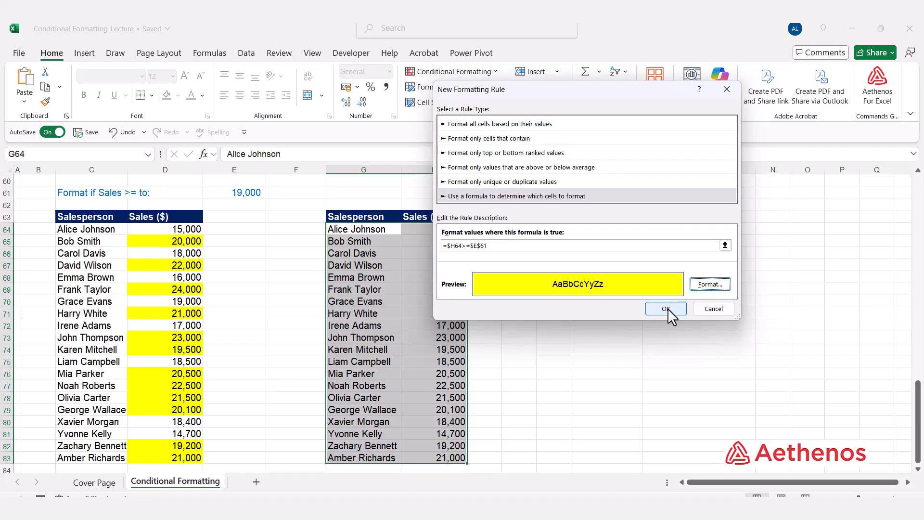
pyautogui.click(667, 308)
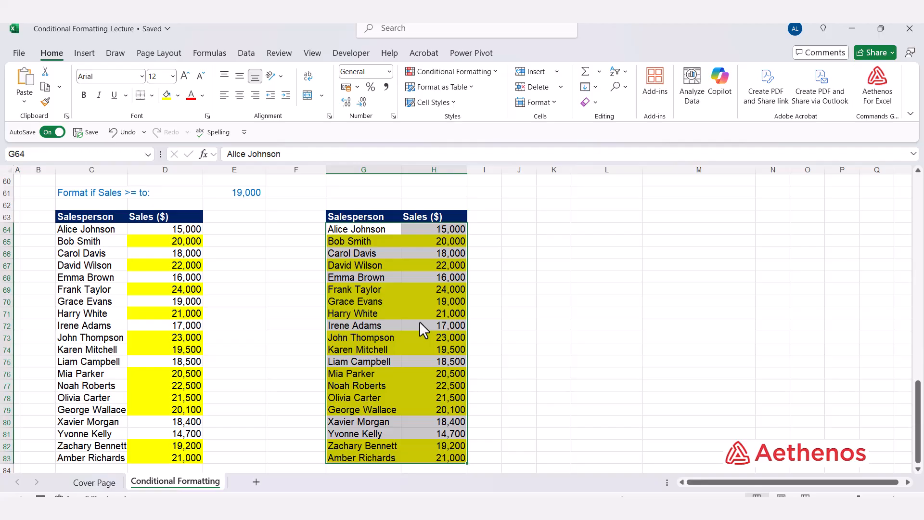
pyautogui.click(500, 324)
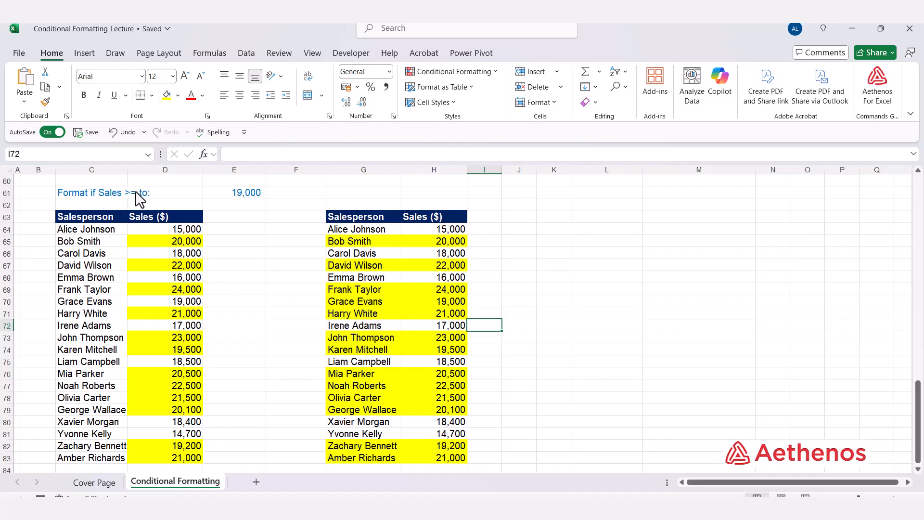
# Edit the first table's existing formatting rule so its formula reads =$D64>=$E$61, and apply the change.
pyautogui.moveTo(92, 231); pyautogui.dragTo(159, 460)
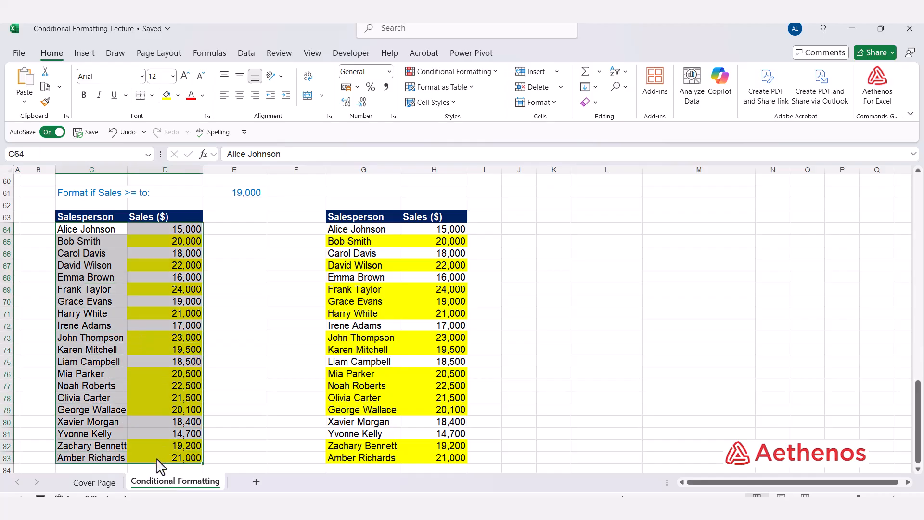
pyautogui.click(495, 71)
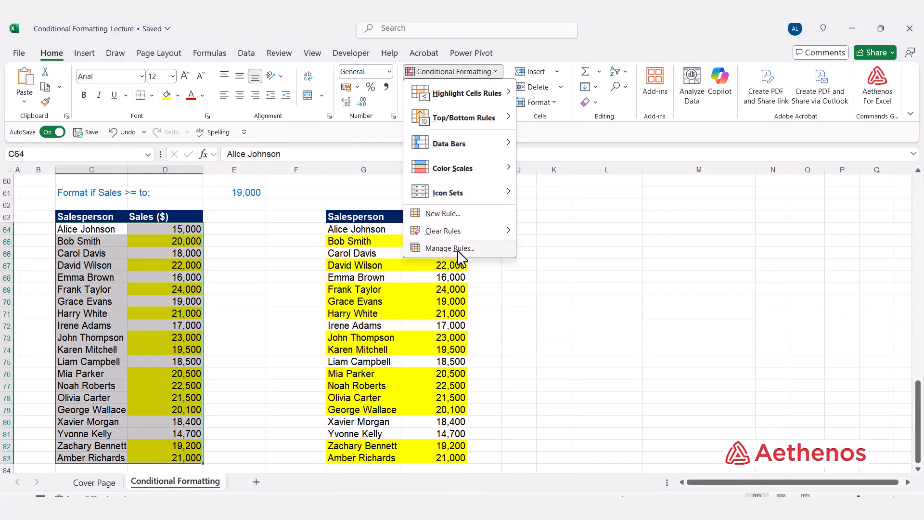
pyautogui.click(457, 248)
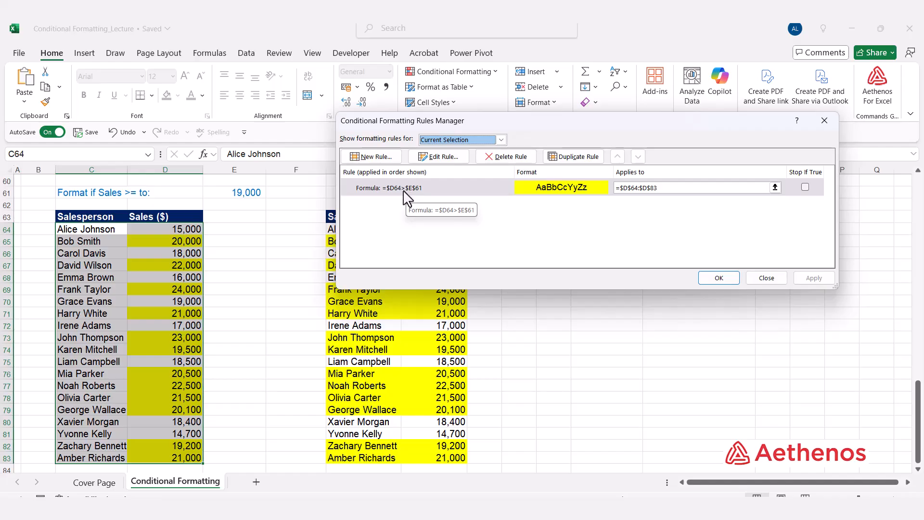
pyautogui.click(440, 157)
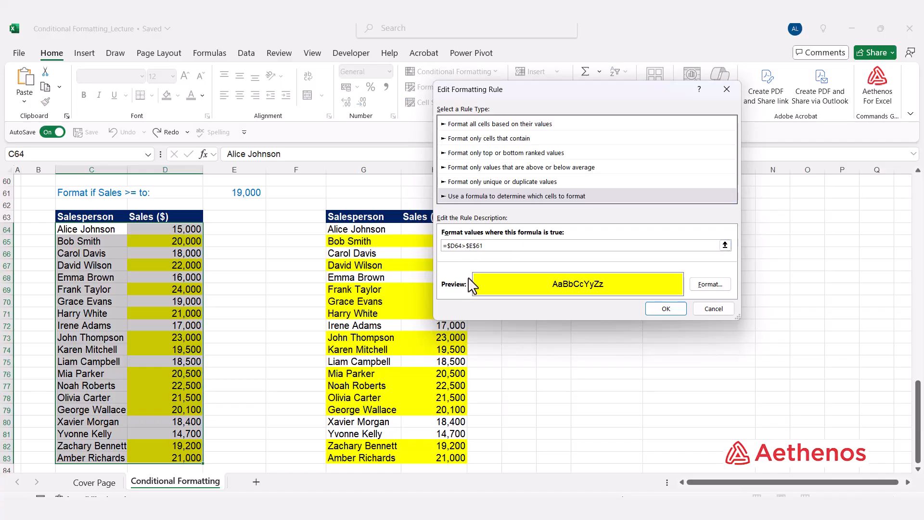
pyautogui.write('=')
pyautogui.click(657, 307)
pyautogui.click(719, 278)
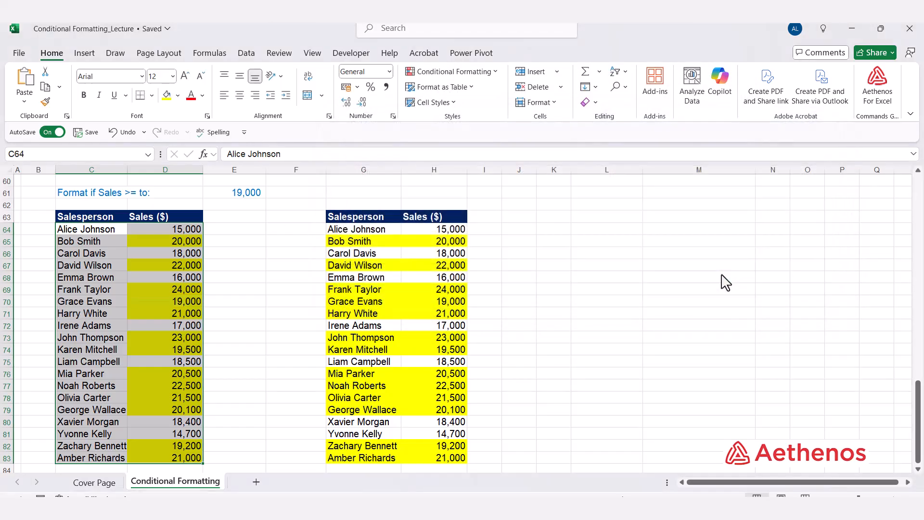
pyautogui.click(211, 254)
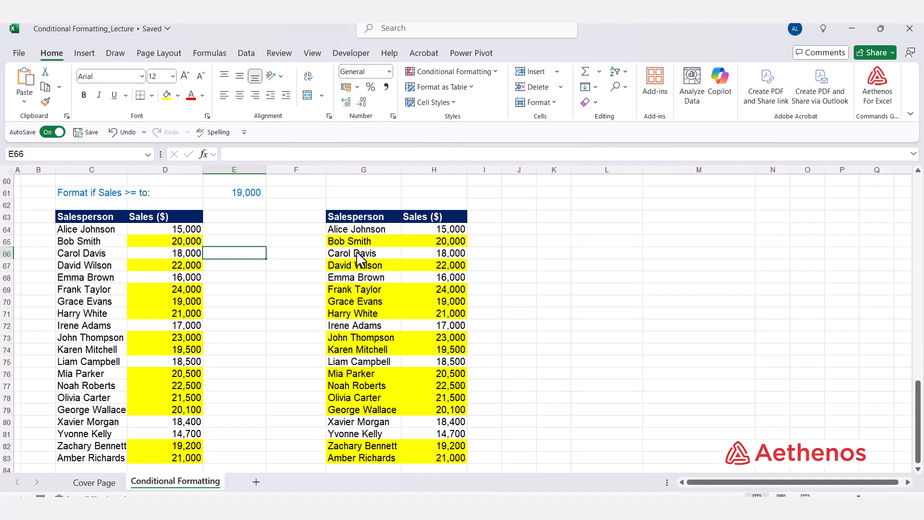
pyautogui.scroll(-2, 269, 450)
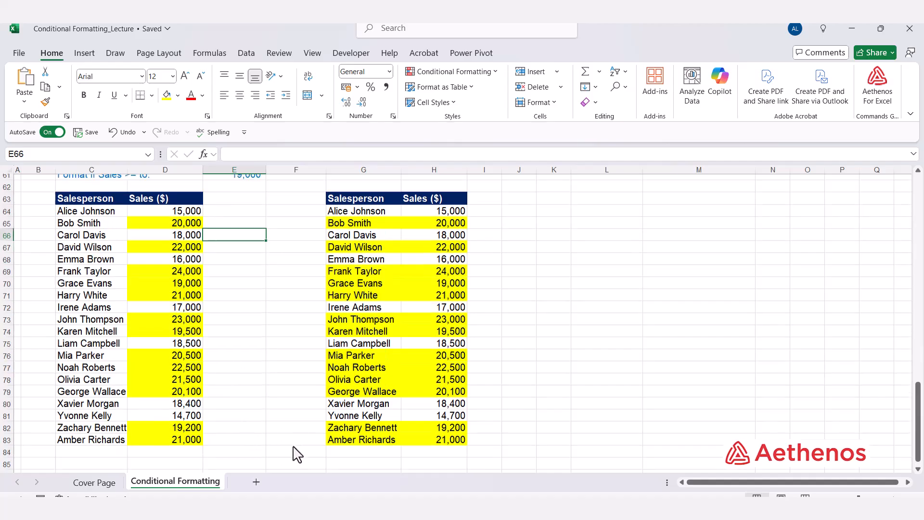
pyautogui.scroll(4, 293, 449)
pyautogui.scroll(-1, 564, 326)
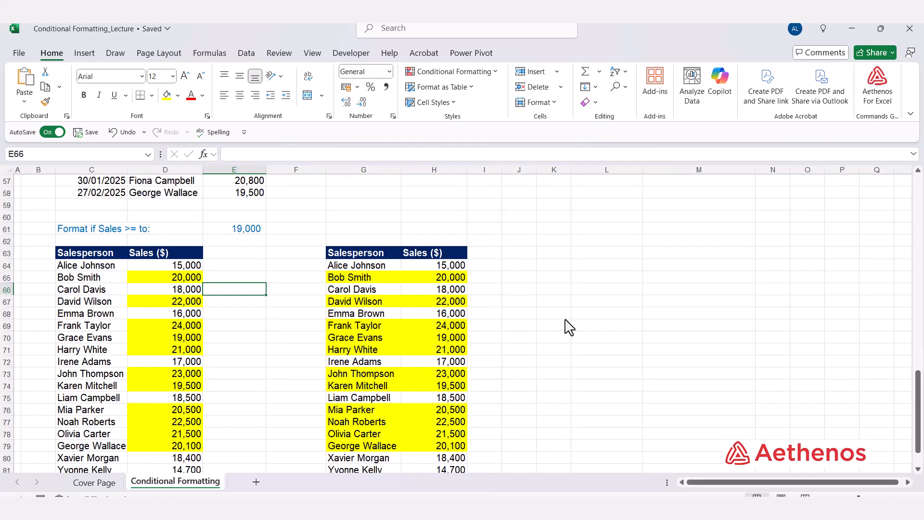
pyautogui.click(579, 314)
pyautogui.scroll(-1, 582, 320)
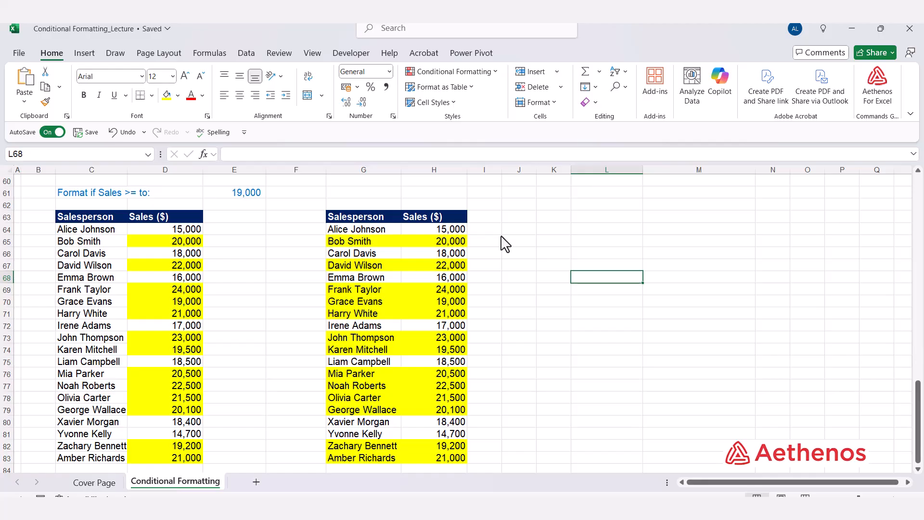
pyautogui.click(375, 230)
pyautogui.moveTo(374, 229); pyautogui.dragTo(412, 455)
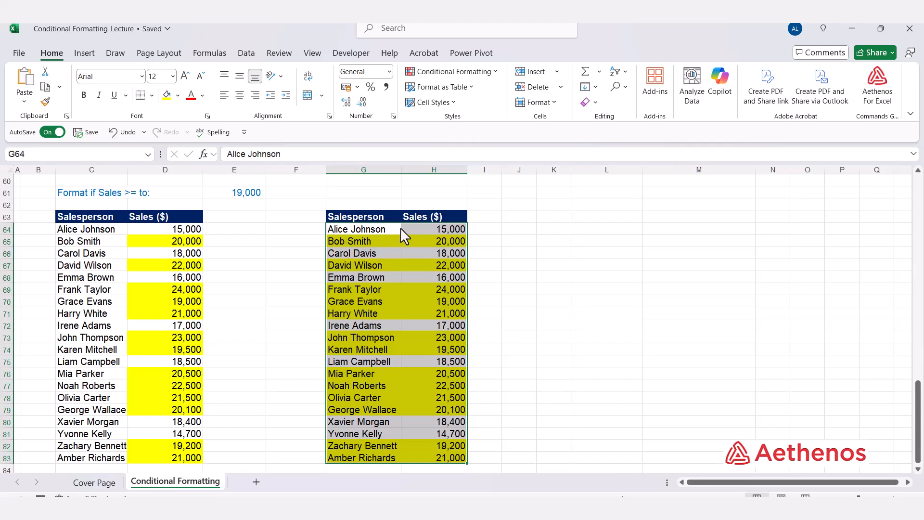
# Start a test formula in I64, beside the second table, that compares its Sales value with the threshold: =H64>=E61.
pyautogui.click(490, 230)
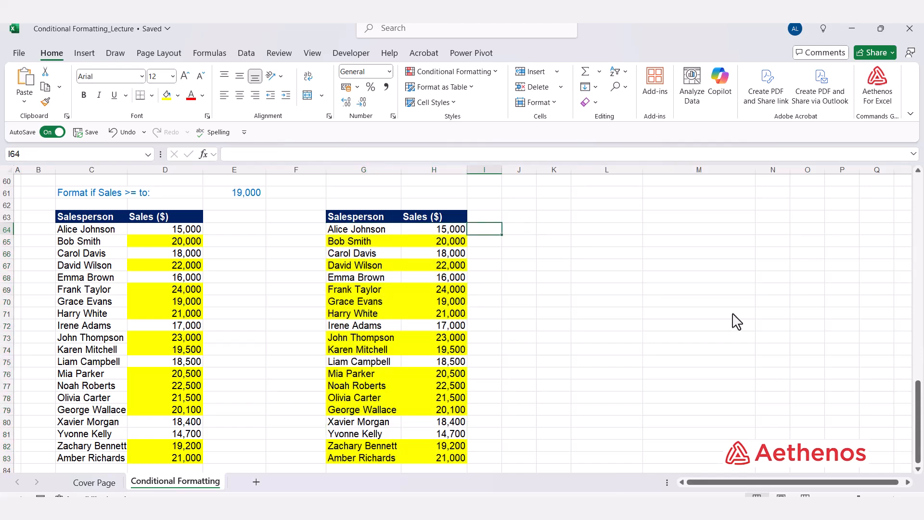
pyautogui.write('=')
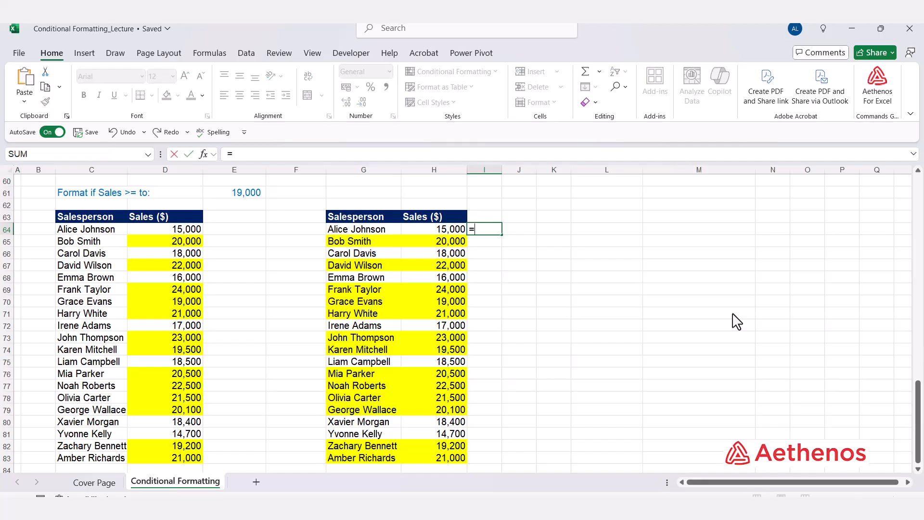
pyautogui.press('Left')
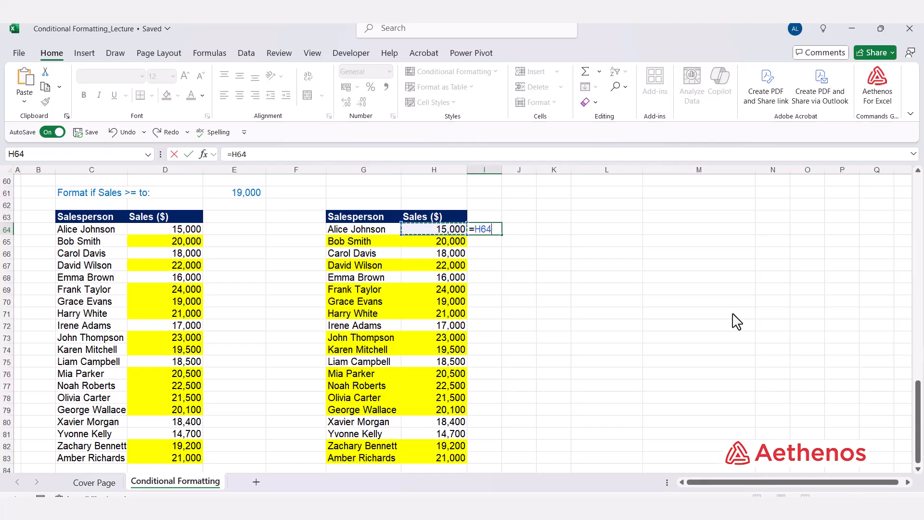
pyautogui.write('>=')
pyautogui.click(244, 194)
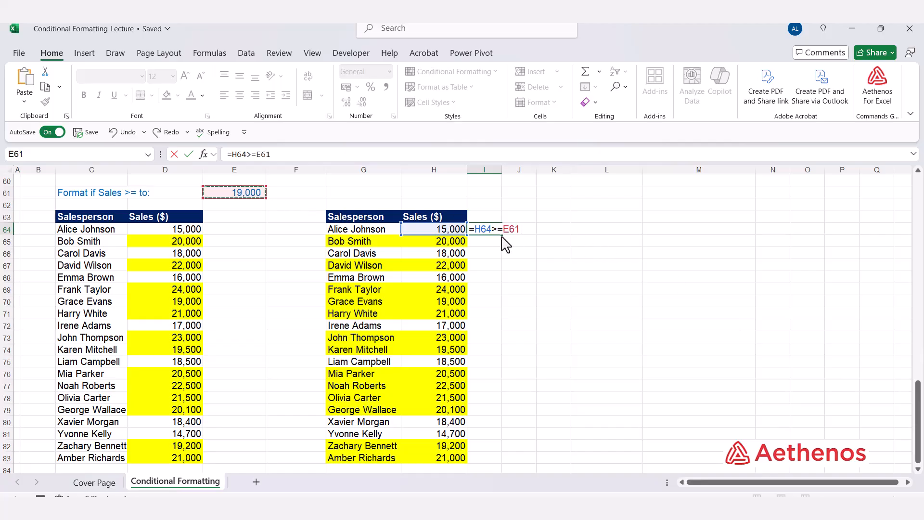
# Lock the references so the I64 formula reads =$H64>=$E$61, enter it, and fill it down through I83.
pyautogui.click(481, 230)
pyautogui.write('$')
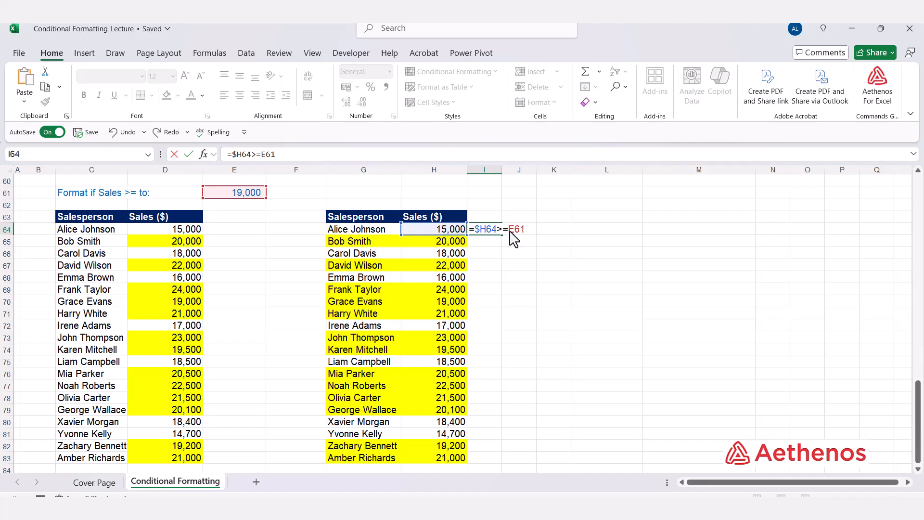
pyautogui.moveTo(509, 230); pyautogui.dragTo(525, 230)
pyautogui.press('F4')
pyautogui.hotkey('ctrl', 'Return')
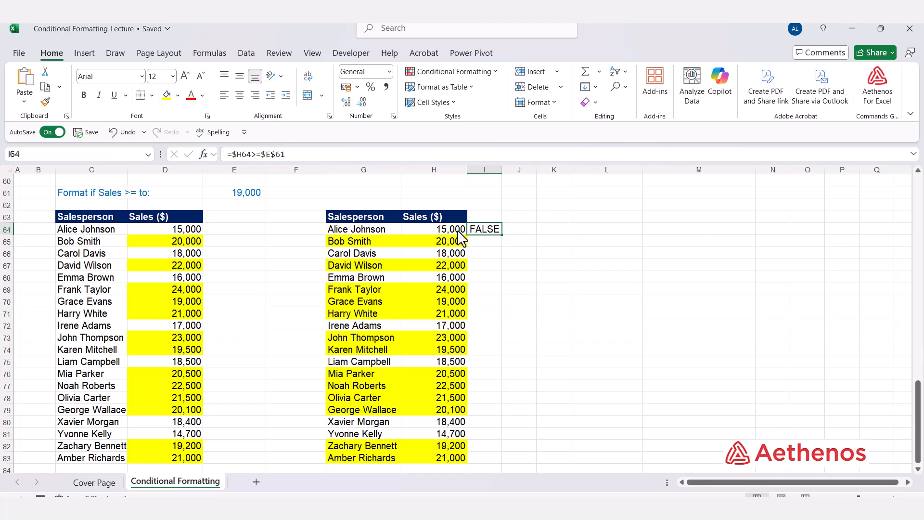
pyautogui.doubleClick(502, 234)
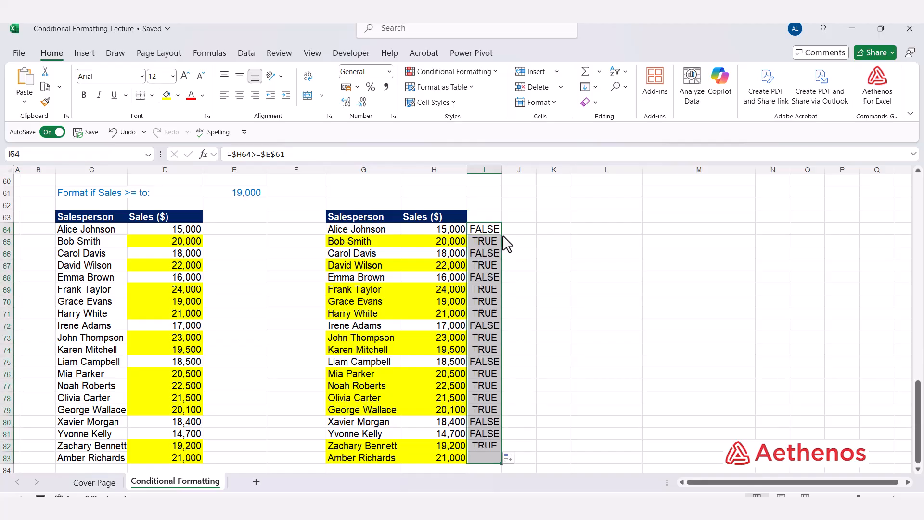
# Examine the copied formula in I65 and compare the test results in column I with the Sales values in column H.
pyautogui.click(443, 244)
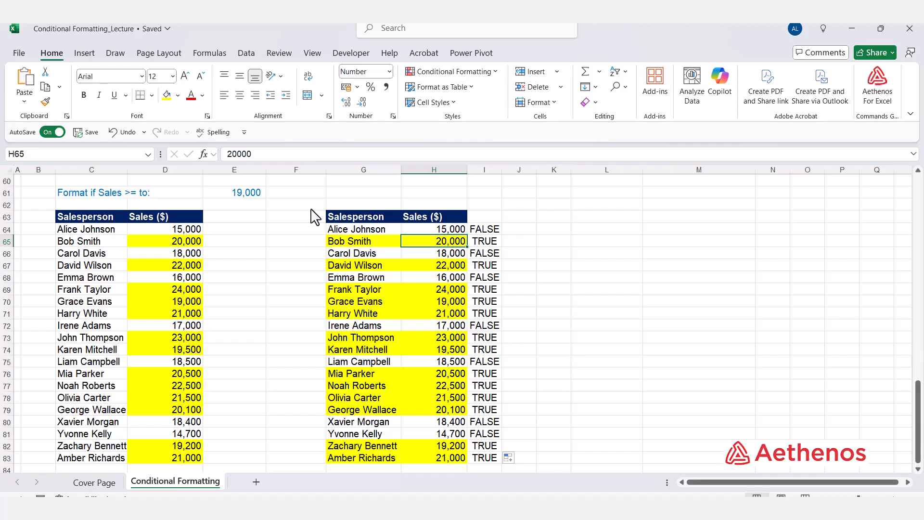
pyautogui.doubleClick(489, 242)
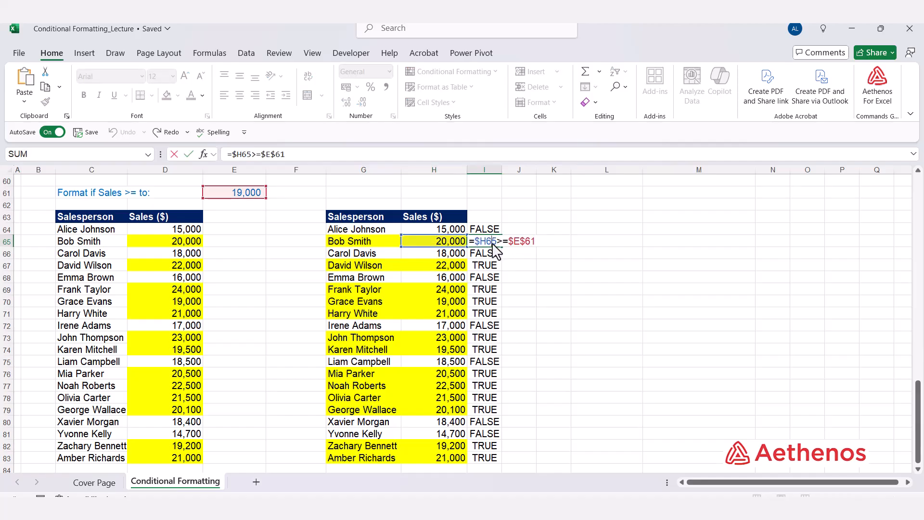
pyautogui.press('Escape')
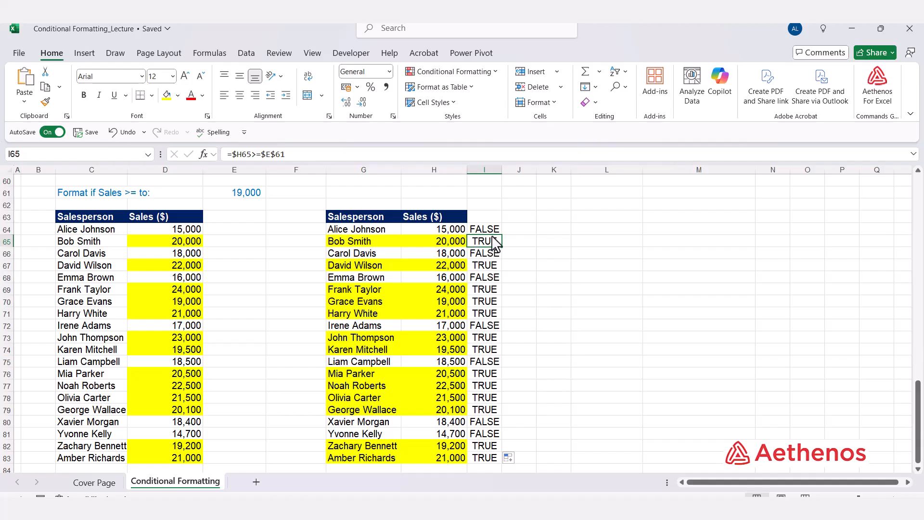
pyautogui.click(438, 242)
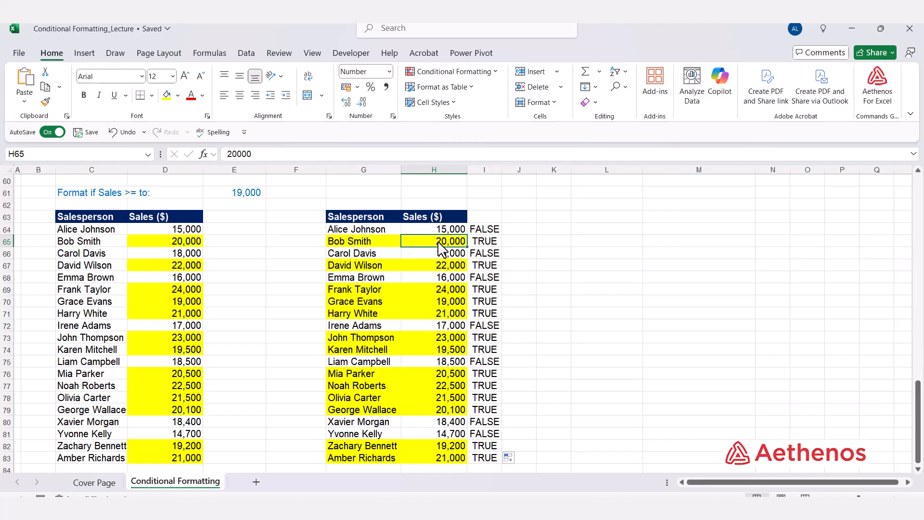
pyautogui.click(446, 266)
pyautogui.click(446, 288)
pyautogui.click(482, 230)
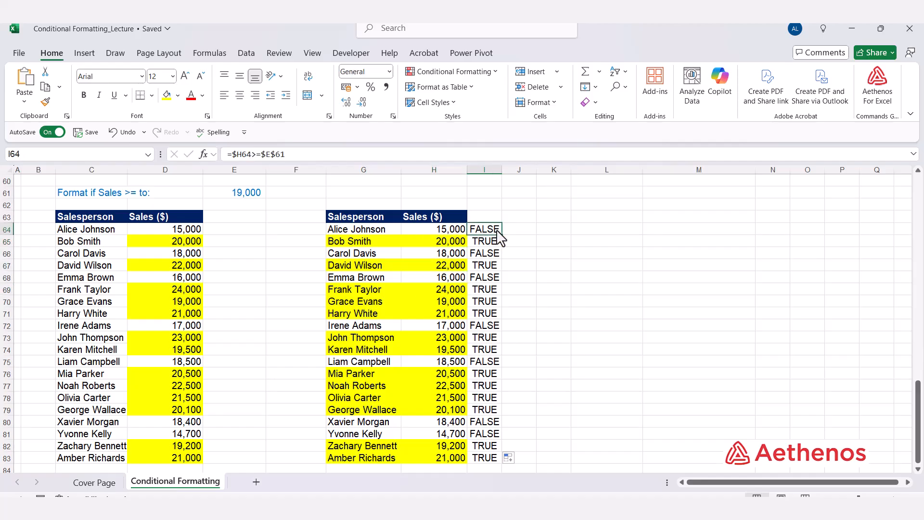
pyautogui.click(446, 230)
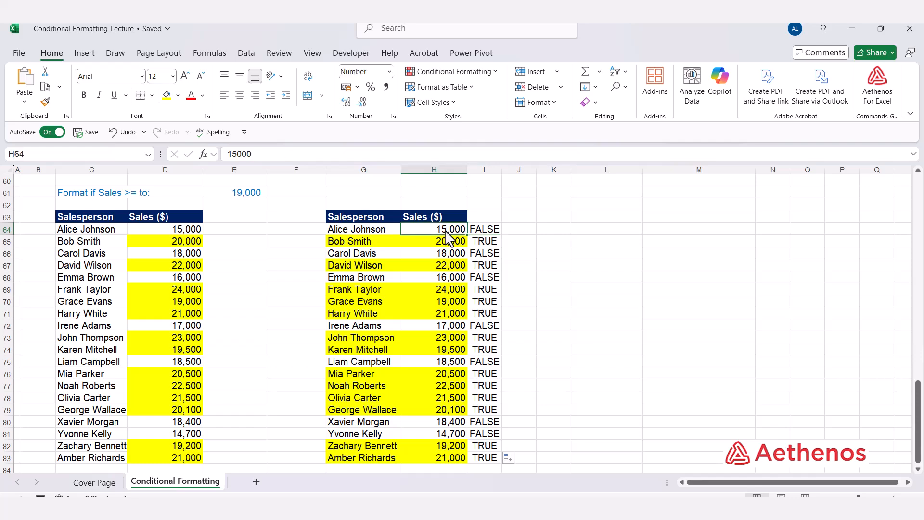
pyautogui.click(550, 265)
# Review the second table's full length, checking how each row's highlighting corresponds to its logical result, especially in rows 64 and 65.
pyautogui.scroll(-1, 500, 377)
pyautogui.scroll(-2, 417, 280)
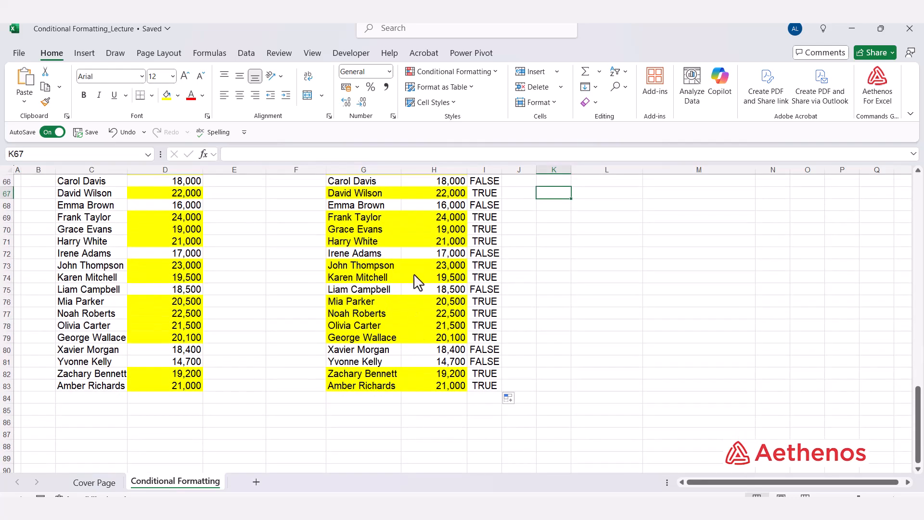
pyautogui.scroll(3, 464, 250)
pyautogui.scroll(-3, 557, 313)
pyautogui.scroll(1, 553, 313)
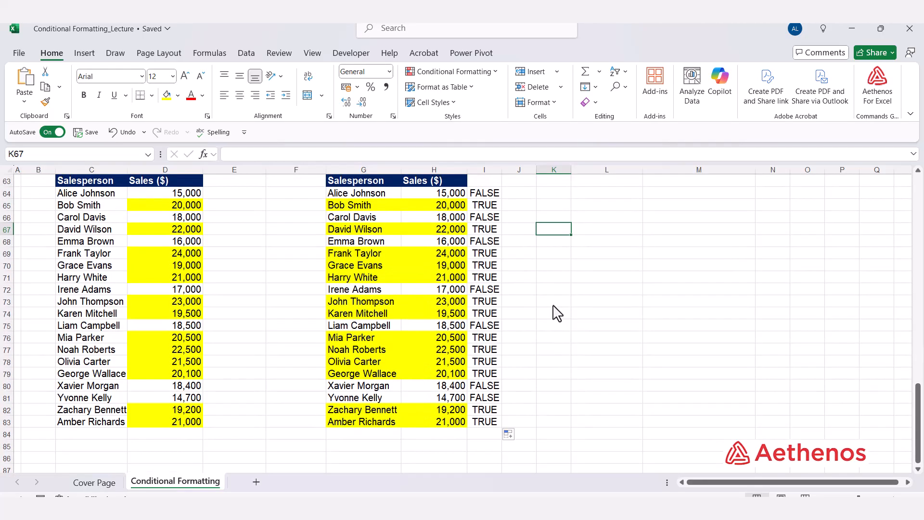
pyautogui.scroll(1, 558, 310)
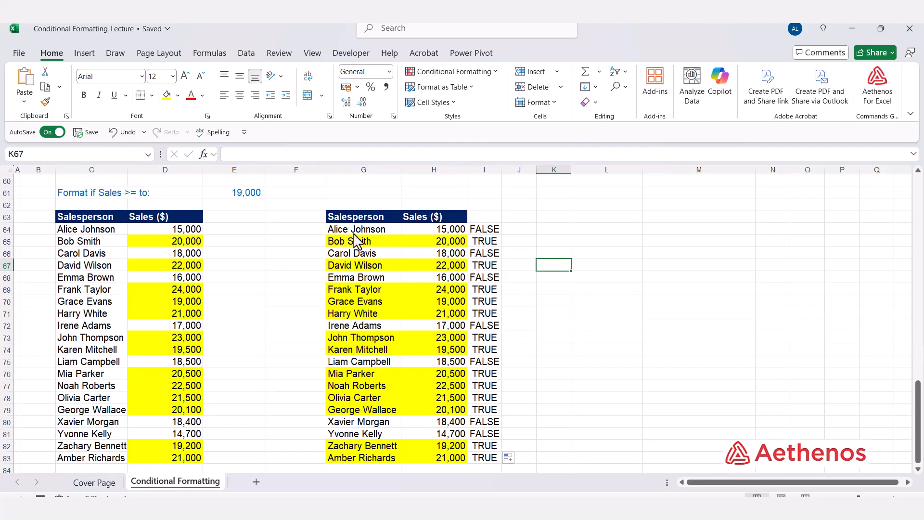
pyautogui.moveTo(354, 234); pyautogui.dragTo(486, 241)
pyautogui.click(484, 229)
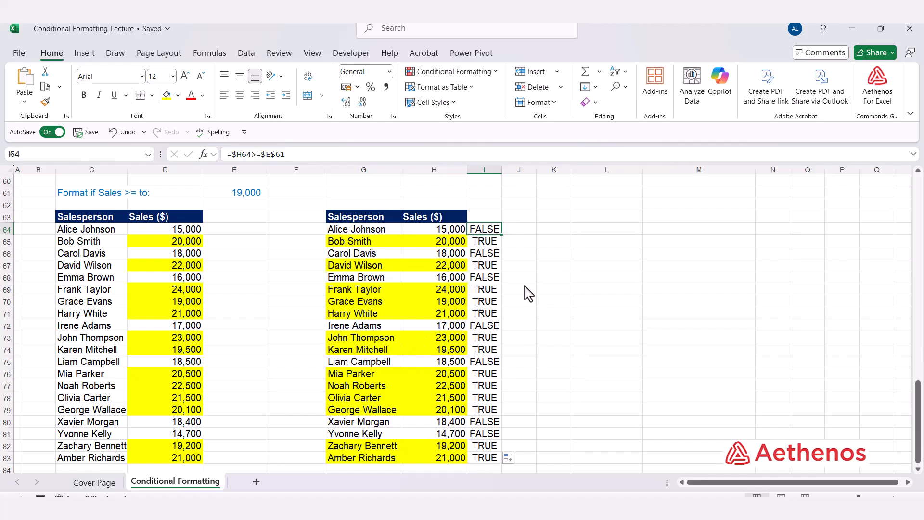
pyautogui.click(540, 277)
pyautogui.click(494, 233)
pyautogui.click(493, 242)
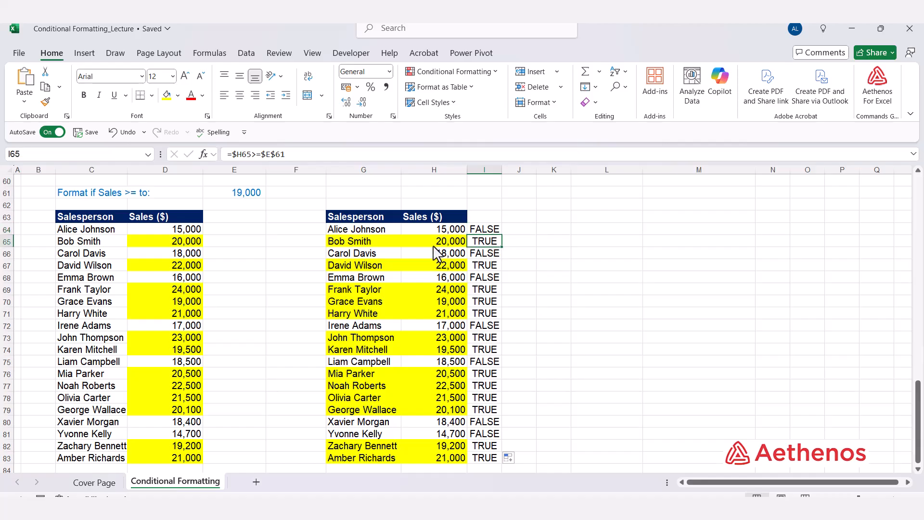
pyautogui.click(433, 245)
pyautogui.click(491, 232)
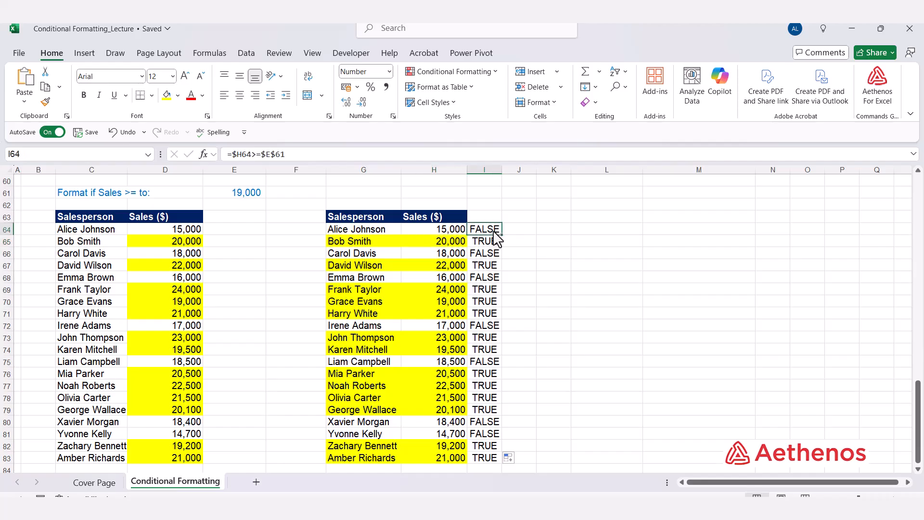
pyautogui.click(449, 230)
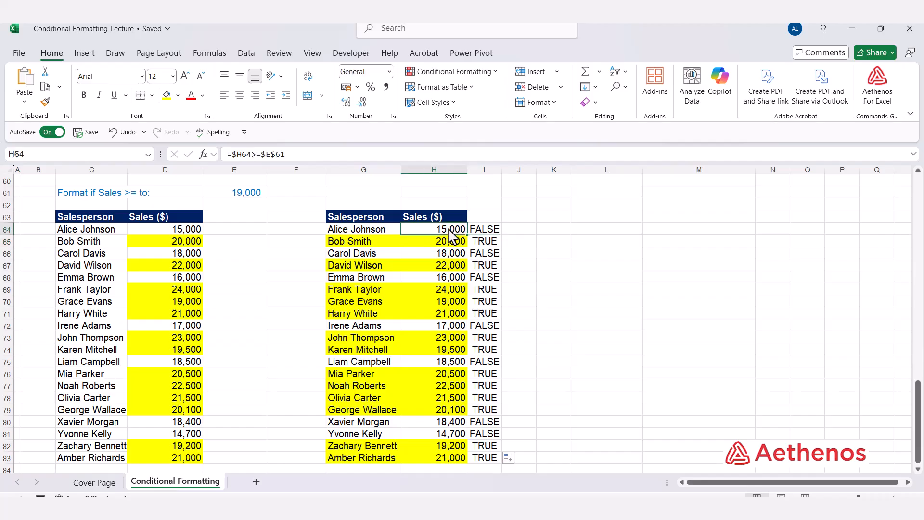
pyautogui.click(549, 243)
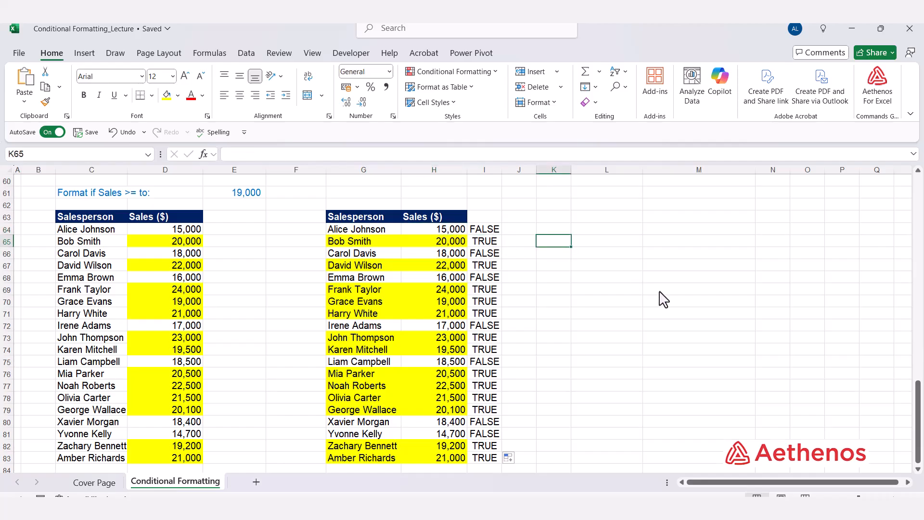